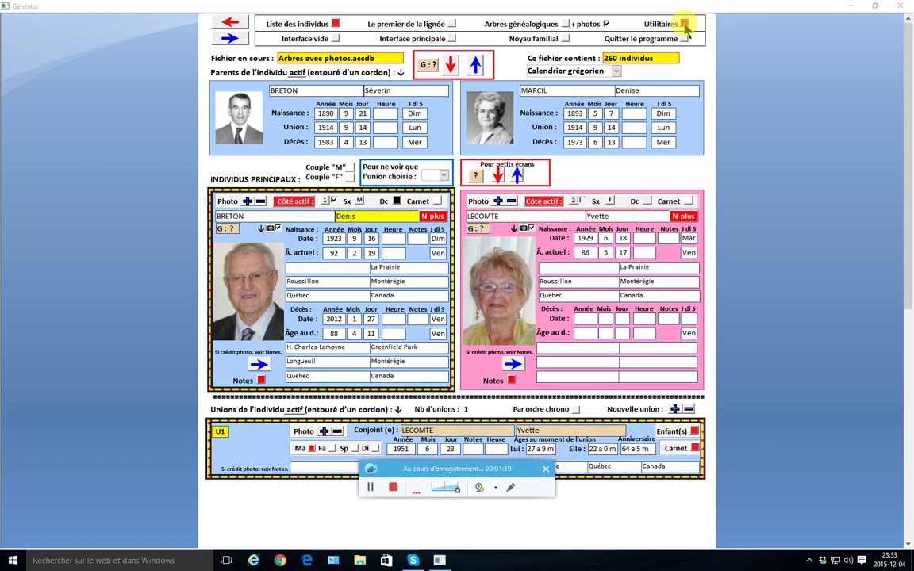
View utility module 5 for direct access to Google and Wikipédia, and return to the main interface.
left_click(684, 25)
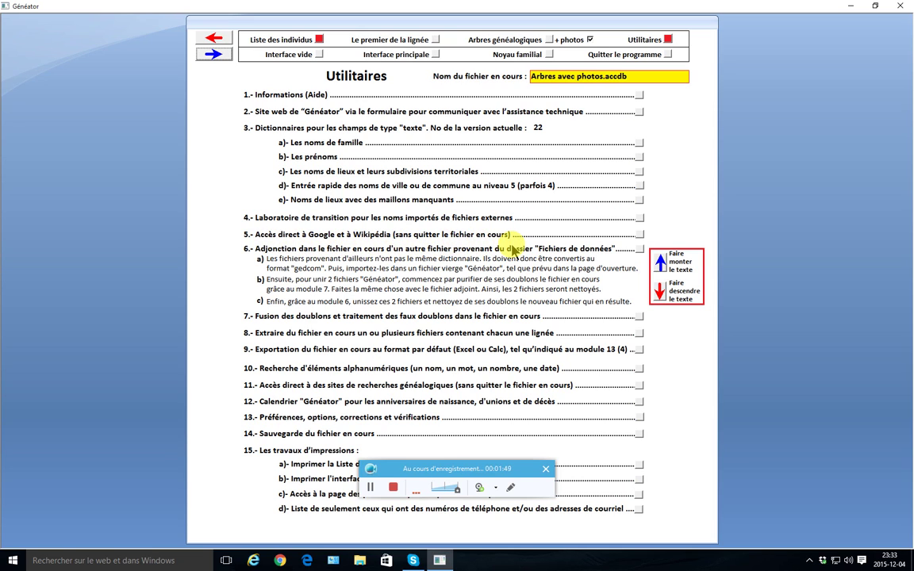
left_click(637, 234)
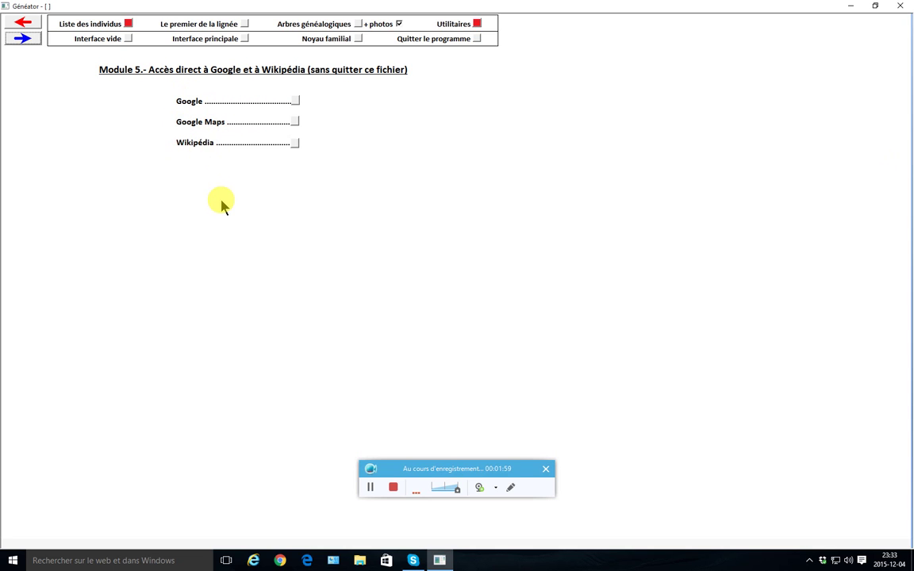
left_click(244, 38)
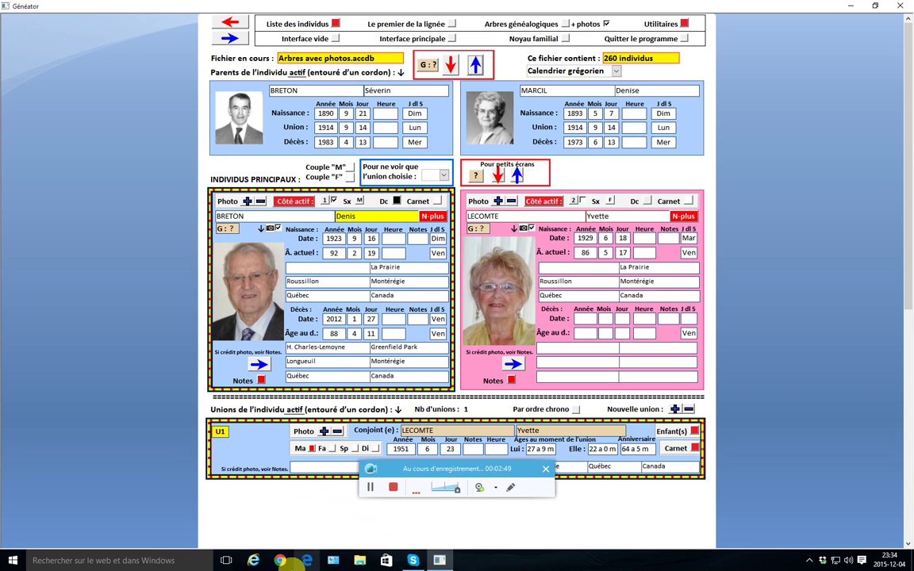
Switch to Google Chrome to view its new-tab page, and close the browser.
left_click(281, 561)
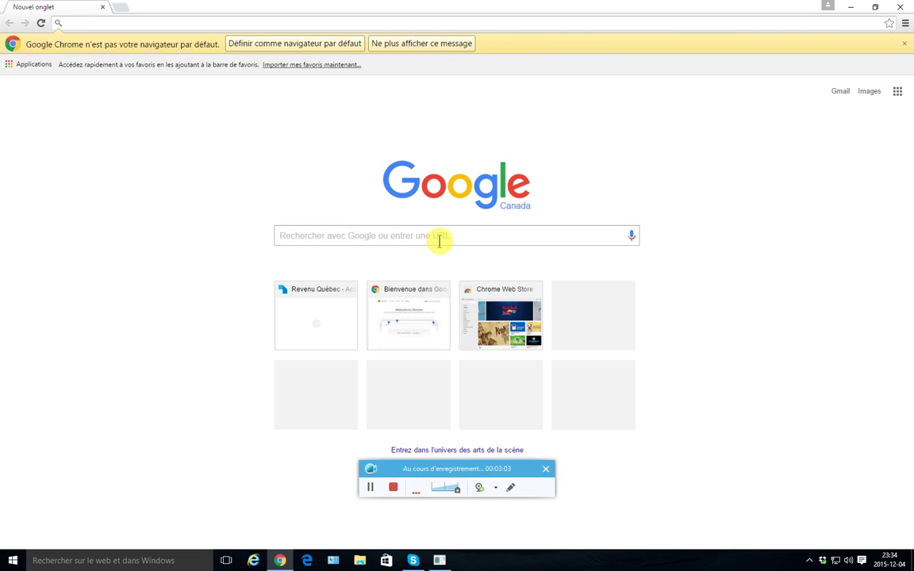
left_click(901, 8)
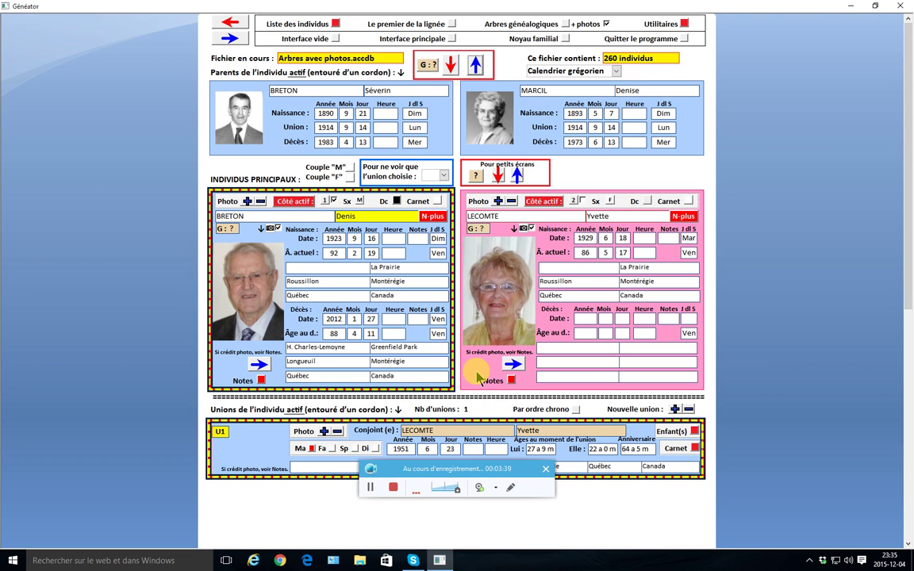
Open the CGFA list of sites among the international sites in utility module 11, the genealogical research sites.
left_click(683, 23)
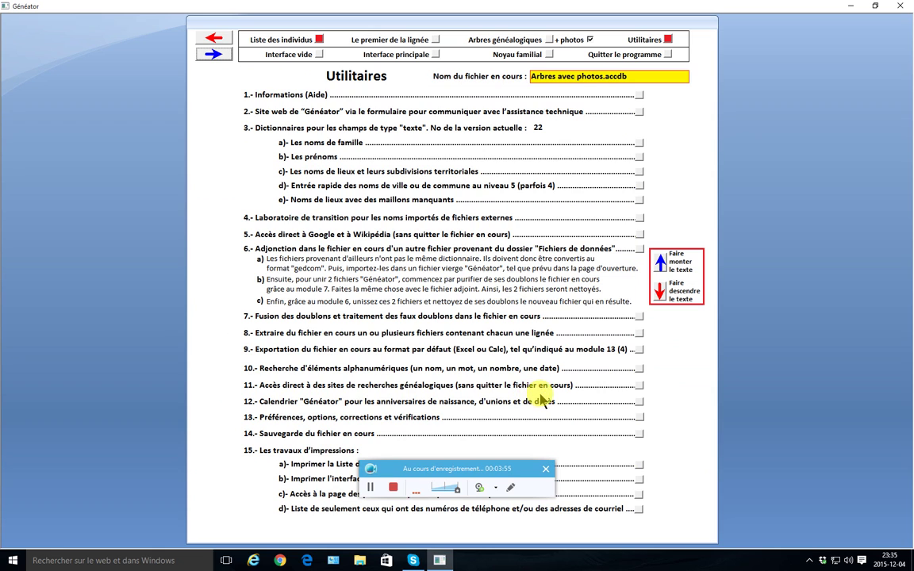
left_click(639, 387)
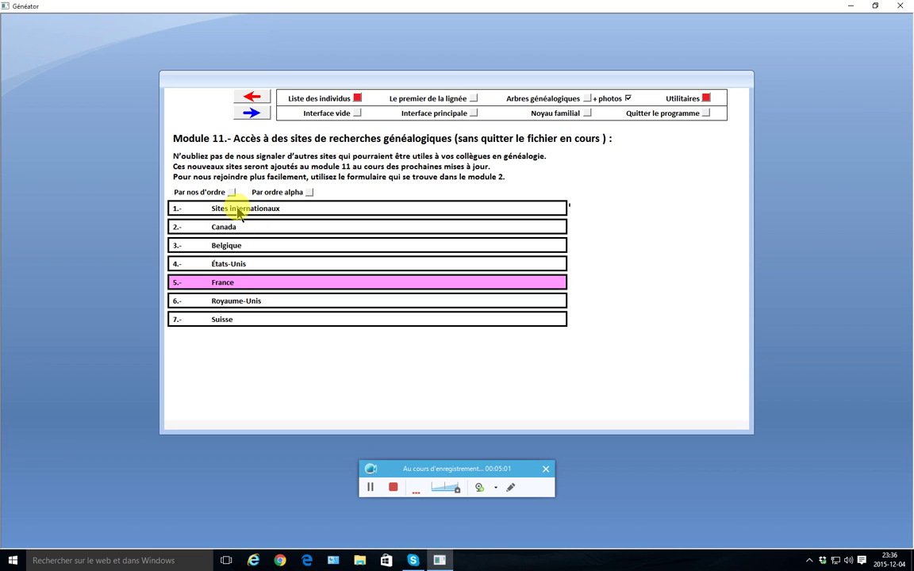
left_click(238, 210)
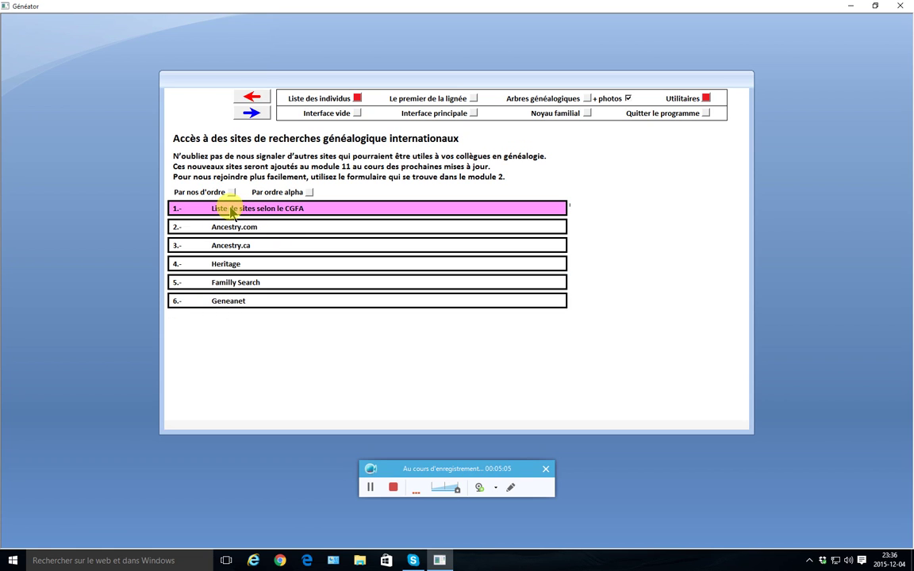
left_click(263, 210)
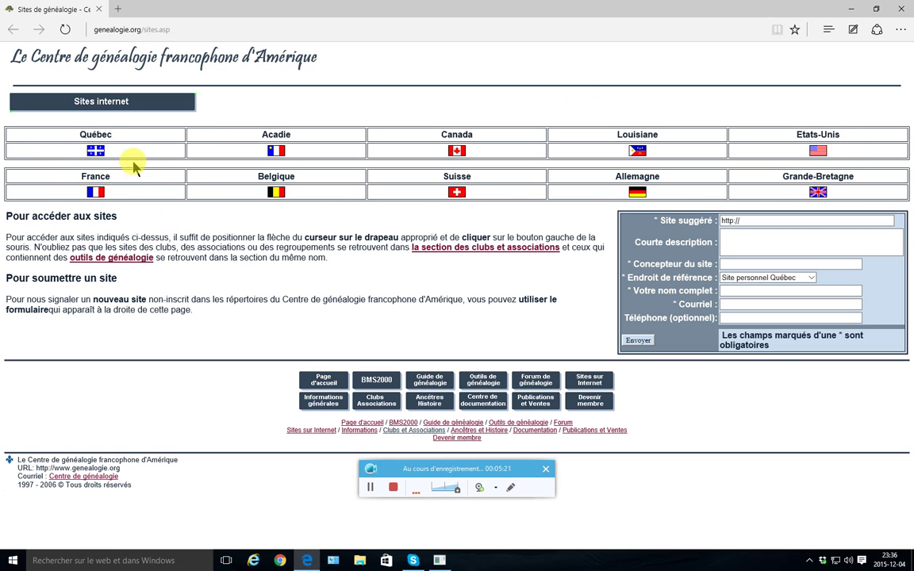
Open the Québec section of the CGFA site list and look through its general genealogy sites.
left_click(95, 151)
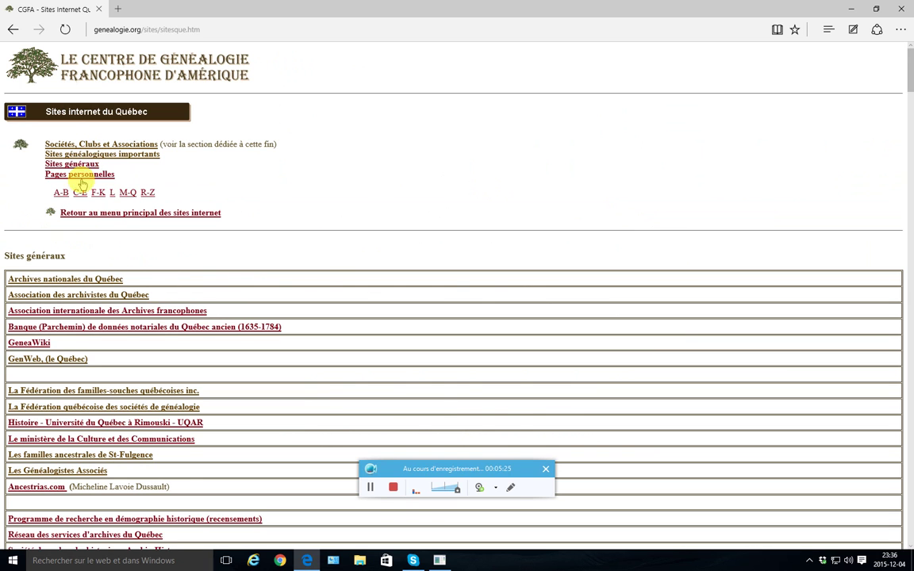
scroll(84, 209, "down", 2)
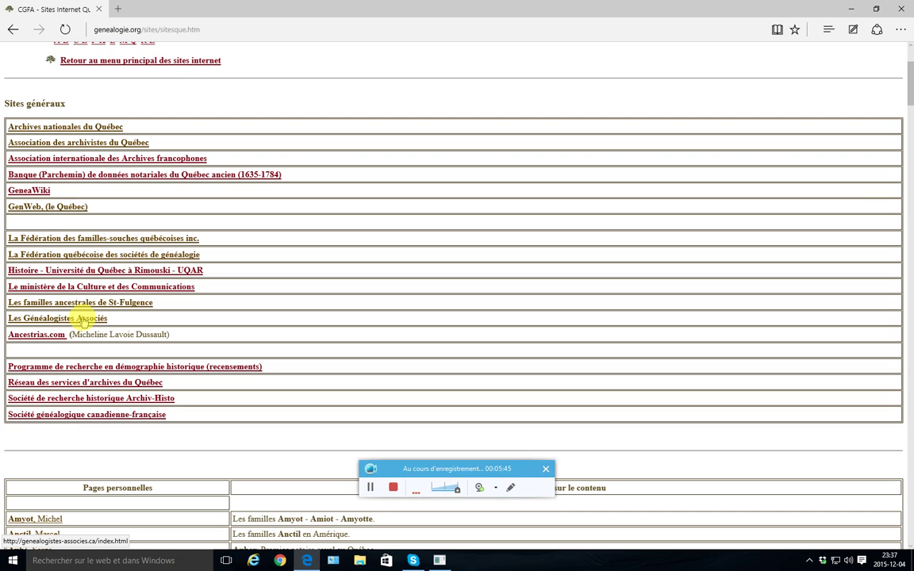
scroll(85, 319, "down", 2)
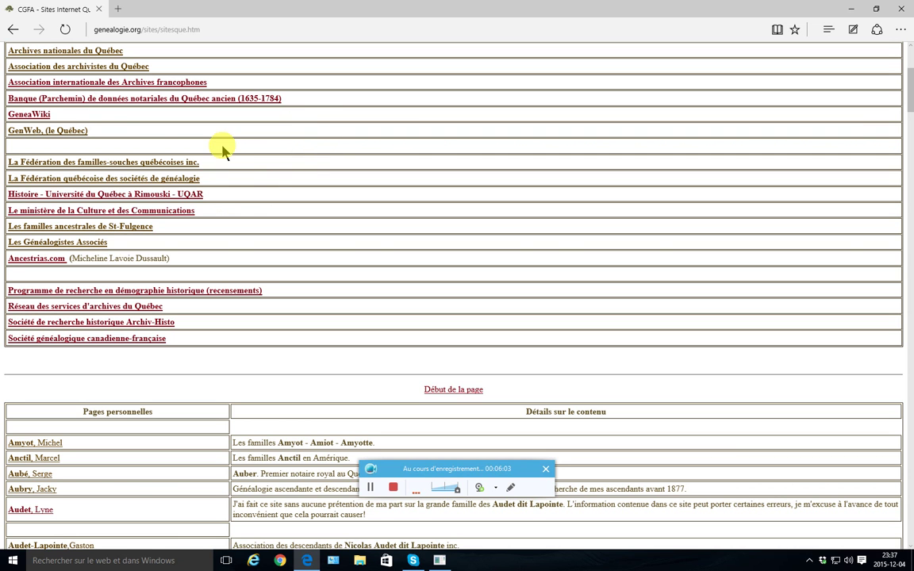
scroll(290, 185, "down", 3)
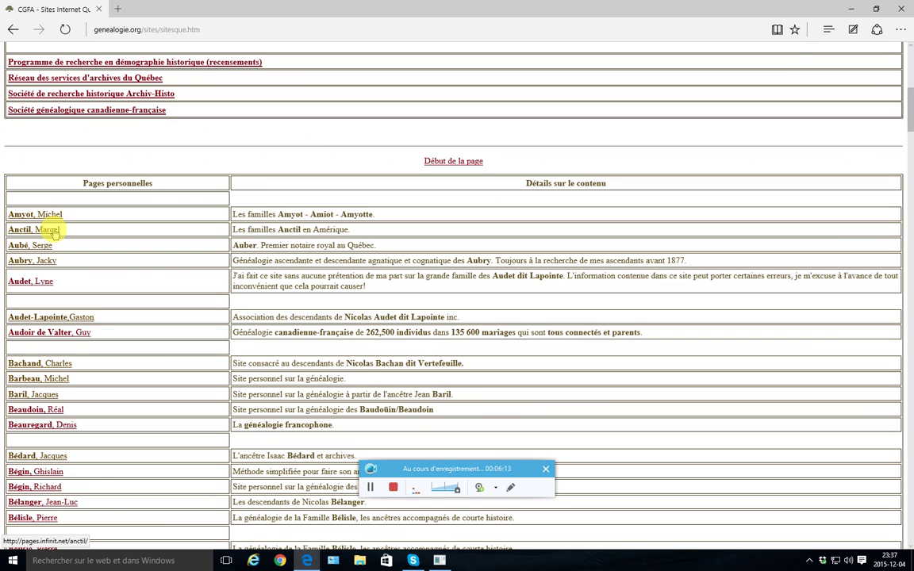
Look through the alphabetical list of Québec personal genealogy pages and return to the country overview.
scroll(48, 245, "down", 2)
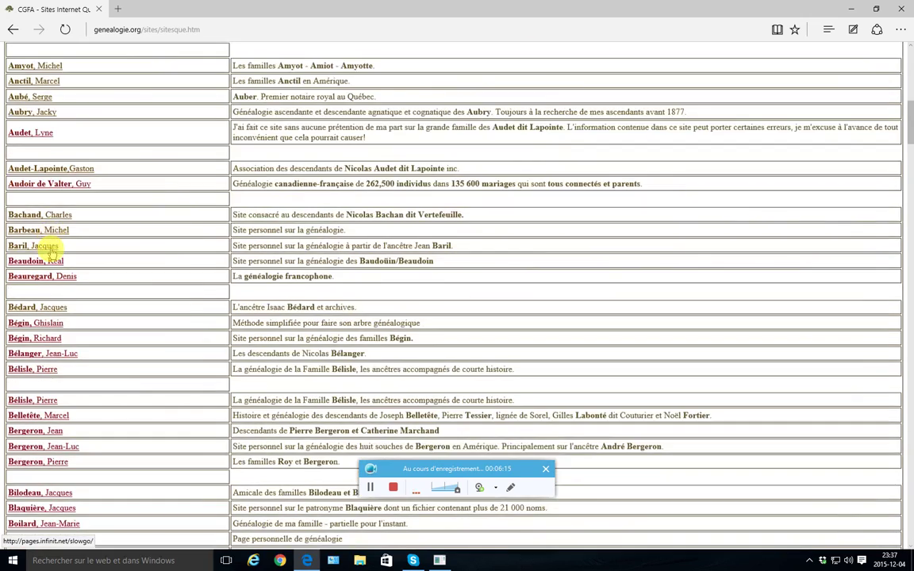
scroll(55, 181, "down", 5)
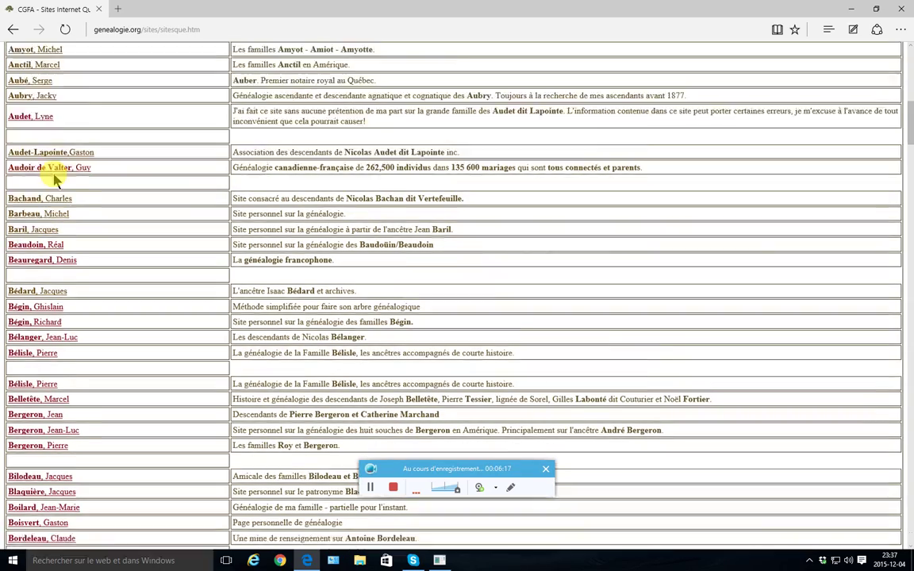
scroll(54, 179, "down", 7)
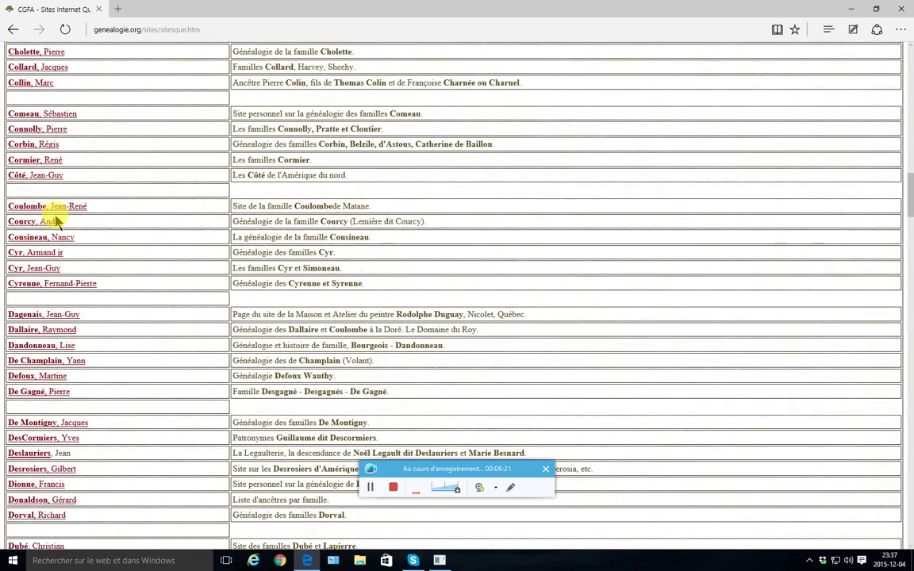
scroll(26, 220, "down", 2)
scroll(27, 223, "down", 2)
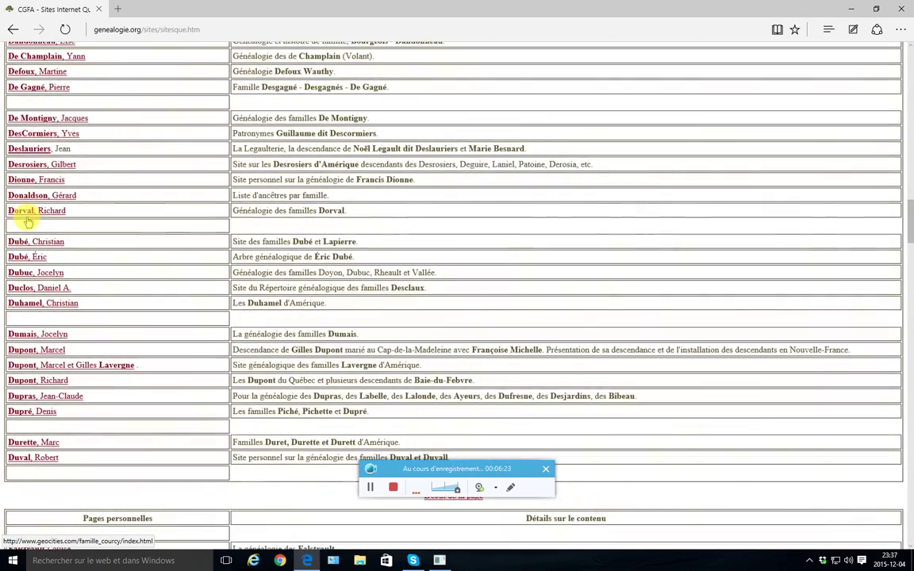
scroll(28, 222, "down", 2)
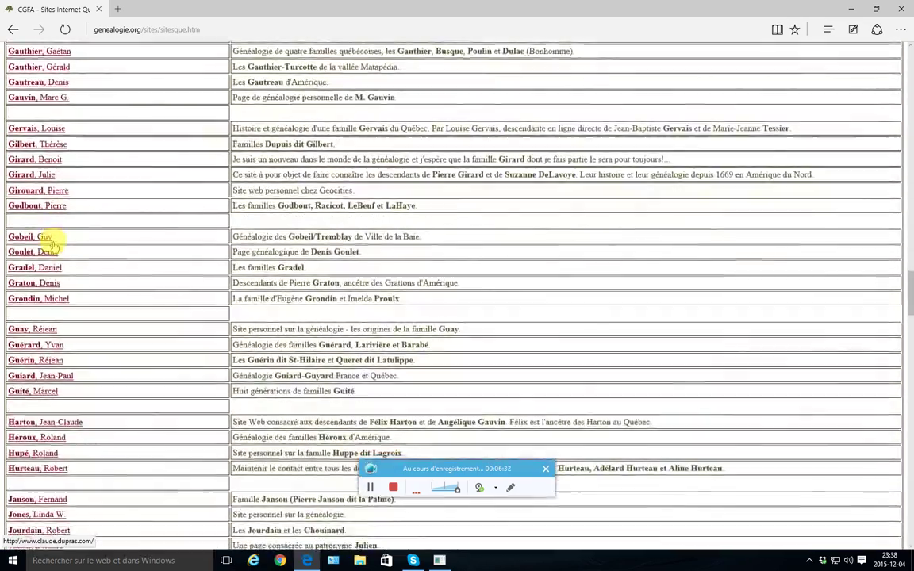
scroll(51, 246, "down", 18)
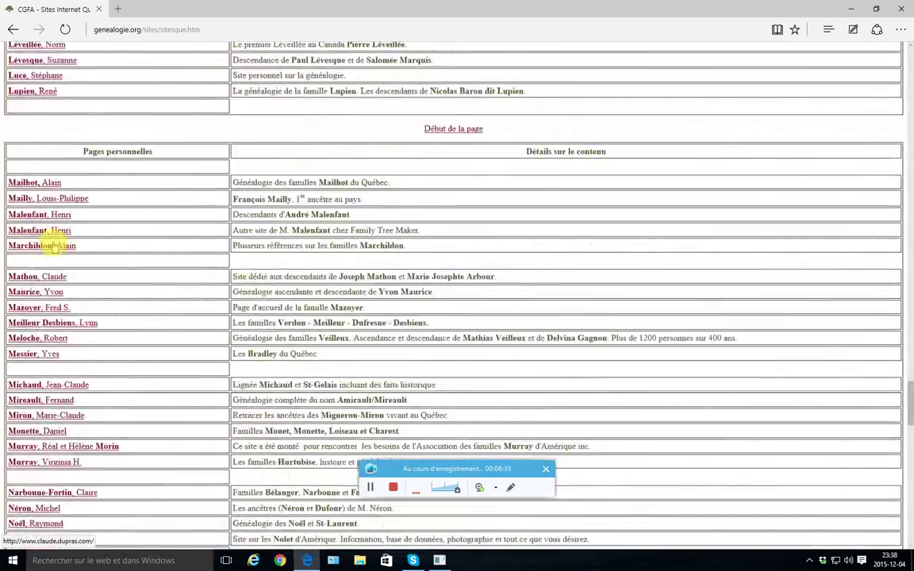
scroll(51, 246, "down", 15)
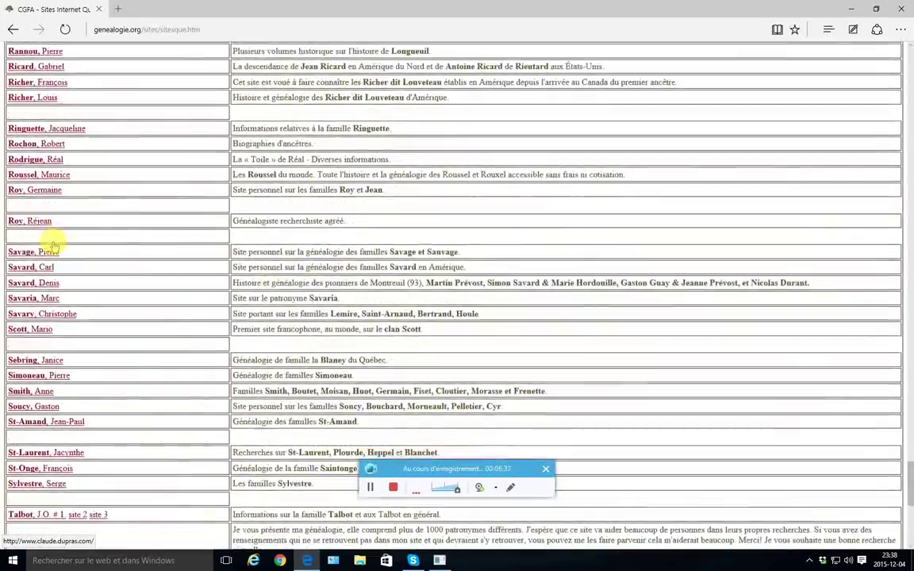
scroll(53, 246, "down", 3)
middle_click(53, 238)
scroll(53, 238, "down", 3)
scroll(53, 238, "up", 9)
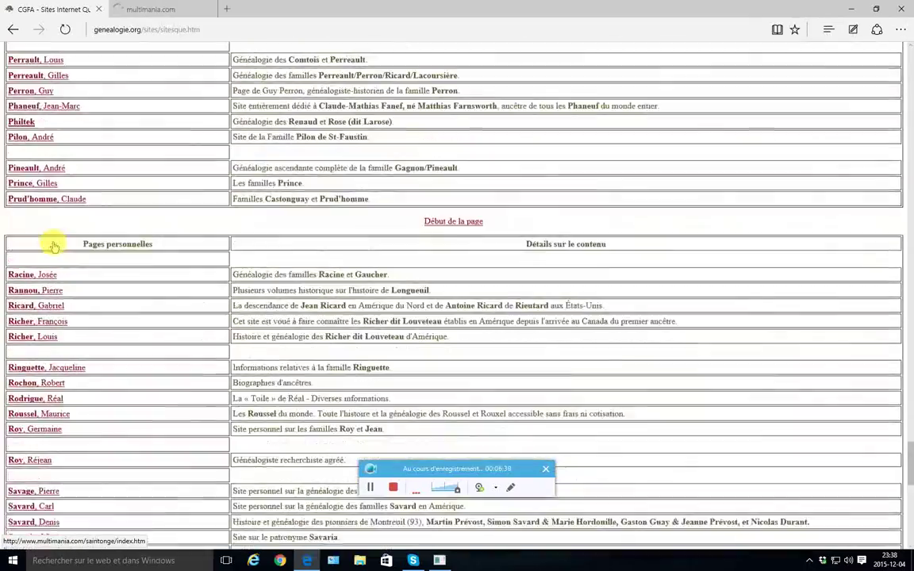
scroll(53, 246, "up", 18)
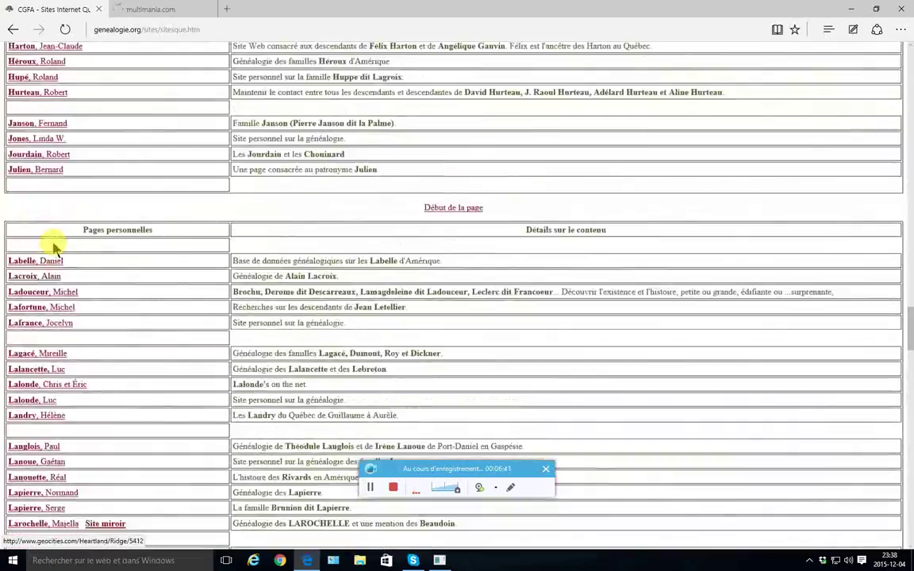
scroll(53, 248, "up", 10)
middle_click(52, 242)
middle_click(54, 246)
scroll(53, 247, "up", 9)
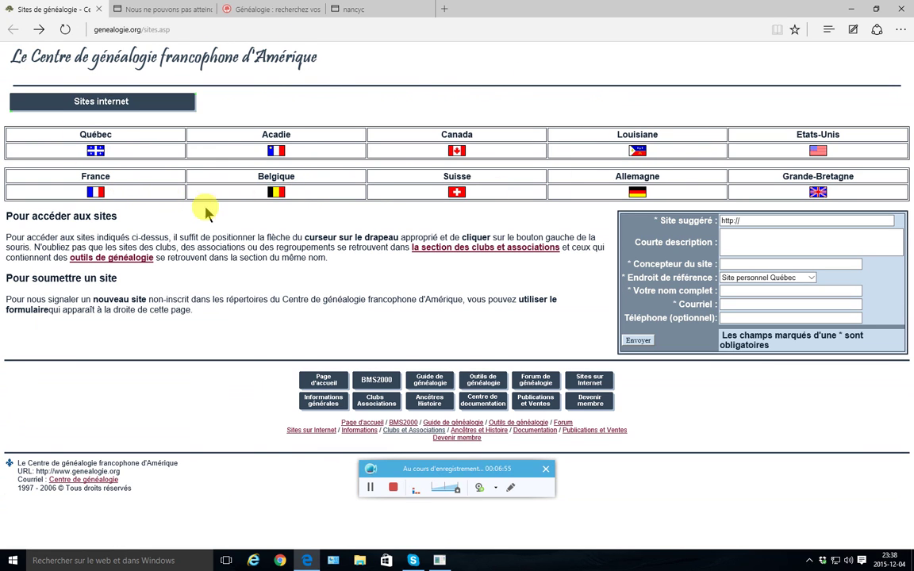
Open the France section of the CGFA site list and look through its general genealogy sites.
left_click(96, 193)
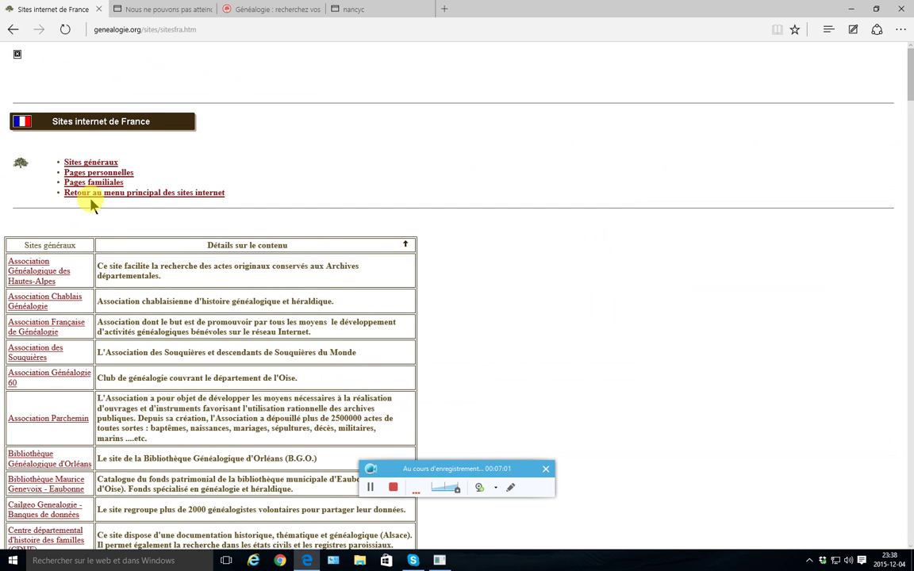
scroll(45, 242, "down", 2)
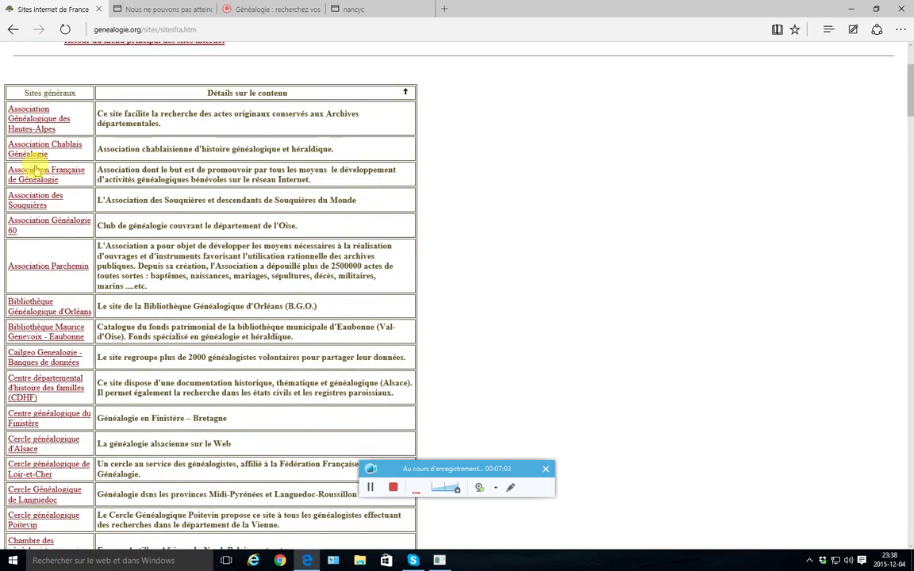
scroll(37, 175, "down", 2)
scroll(37, 176, "down", 5)
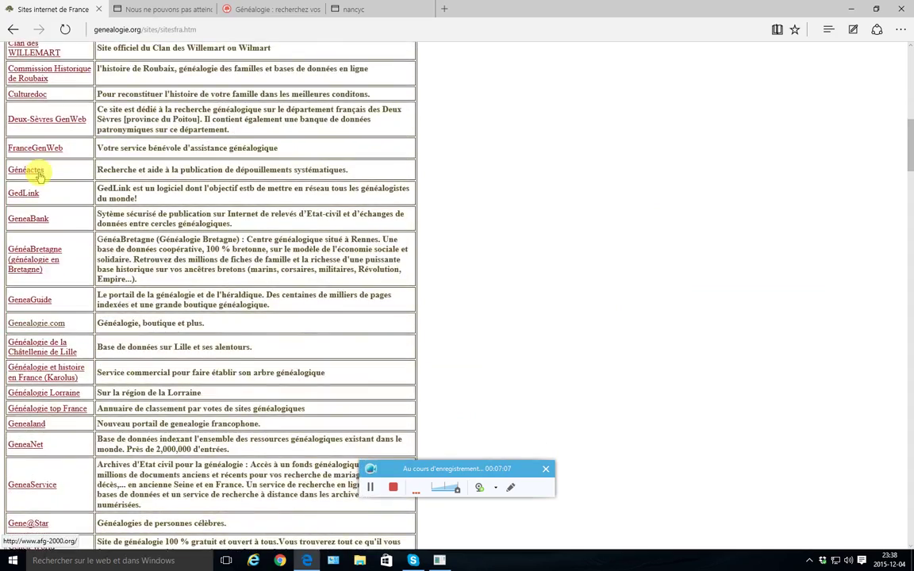
scroll(39, 176, "down", 3)
scroll(39, 176, "down", 3)
scroll(39, 177, "down", 6)
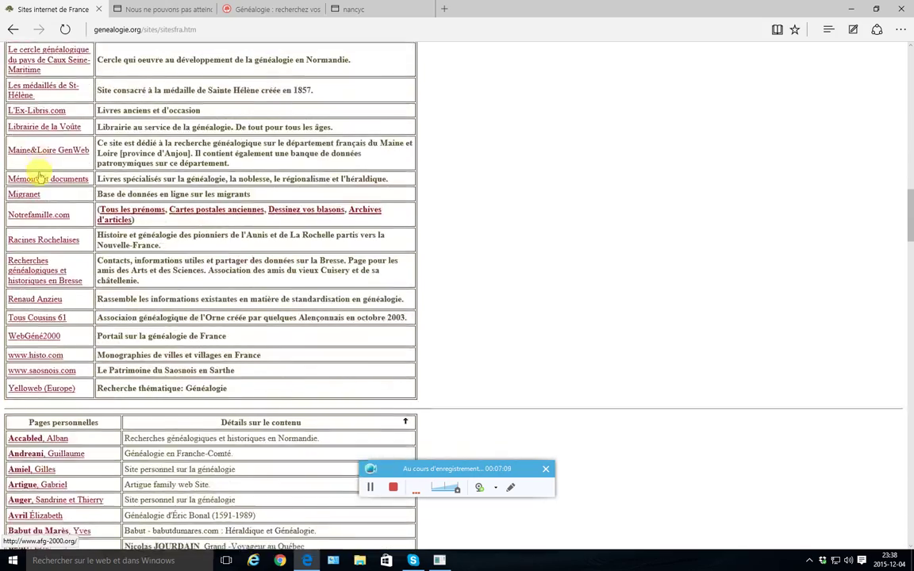
scroll(39, 176, "up", 5)
scroll(39, 176, "down", 2)
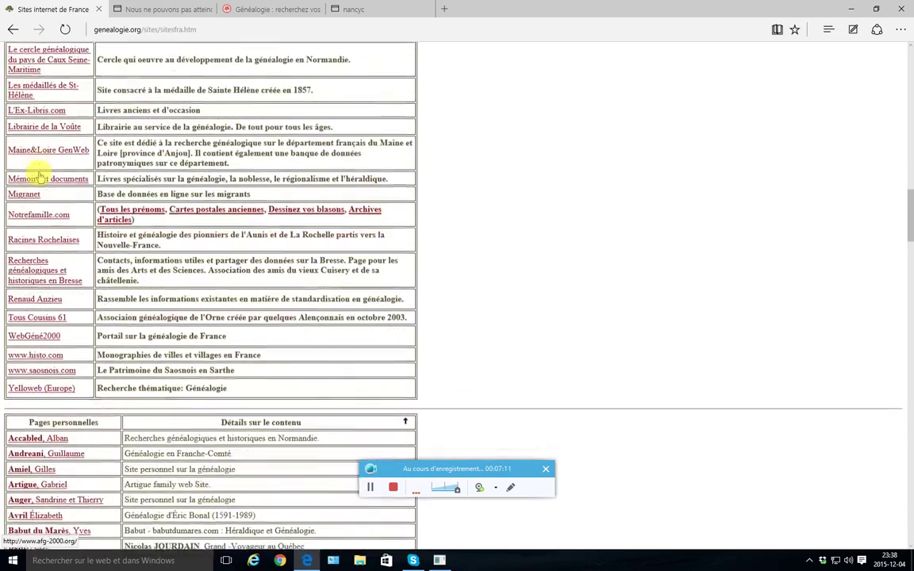
Look through the alphabetical list of personal genealogy pages for France down to its end.
scroll(38, 175, "down", 2)
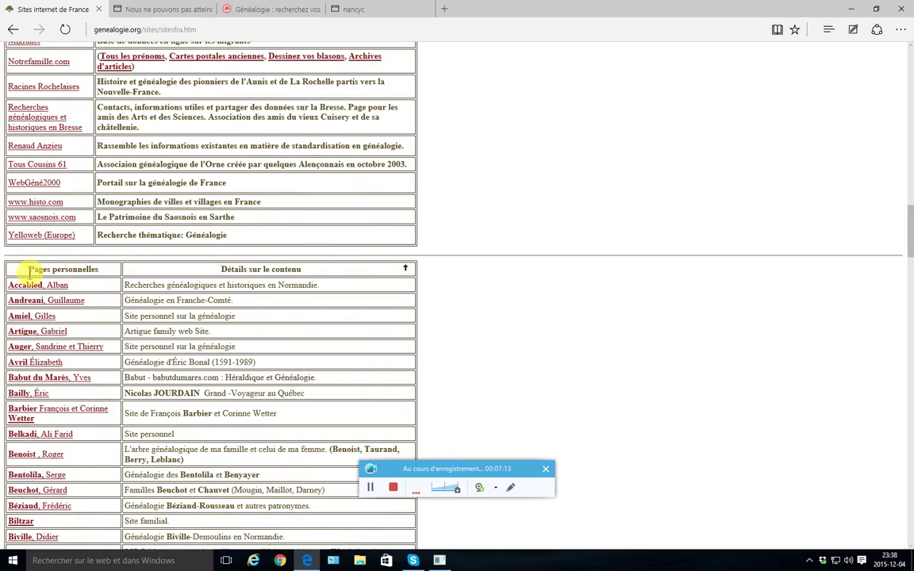
scroll(35, 271, "down", 5)
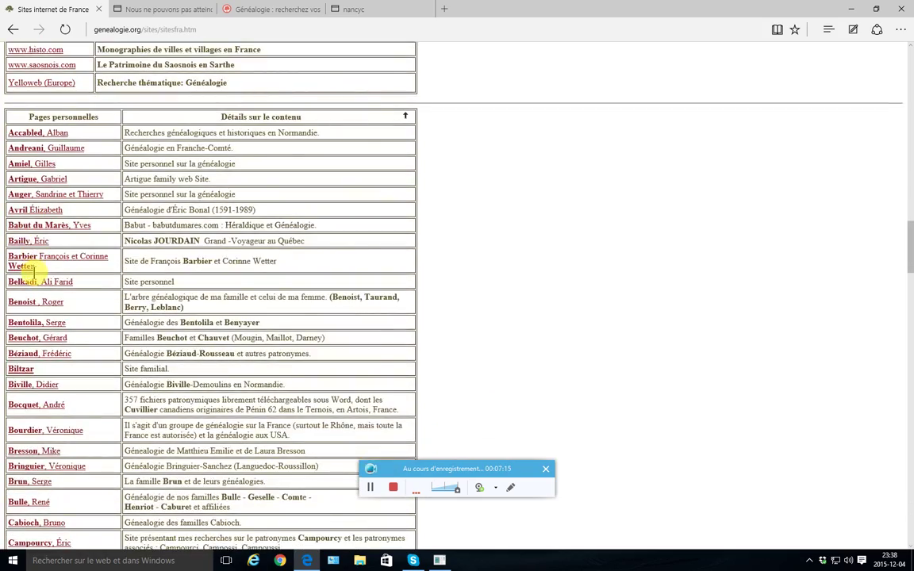
scroll(33, 273, "down", 10)
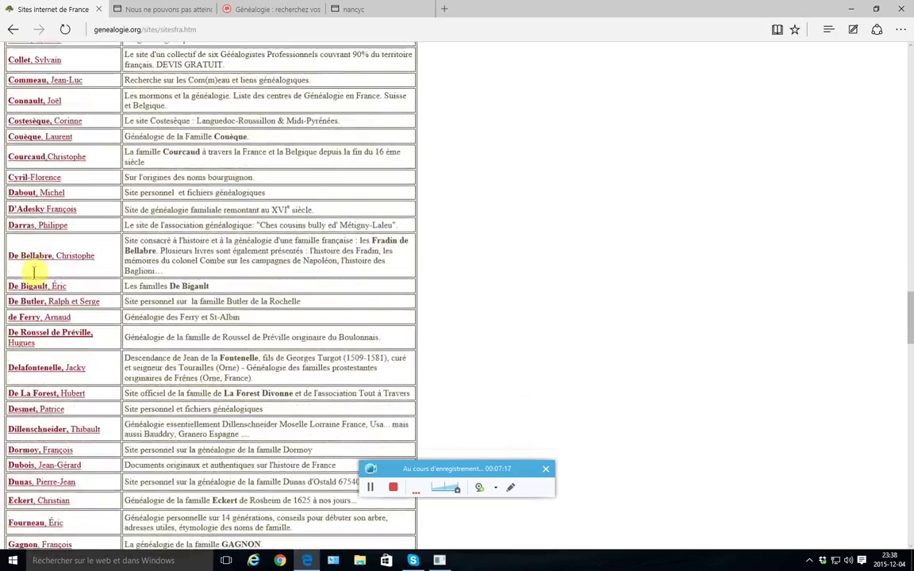
scroll(33, 274, "down", 1)
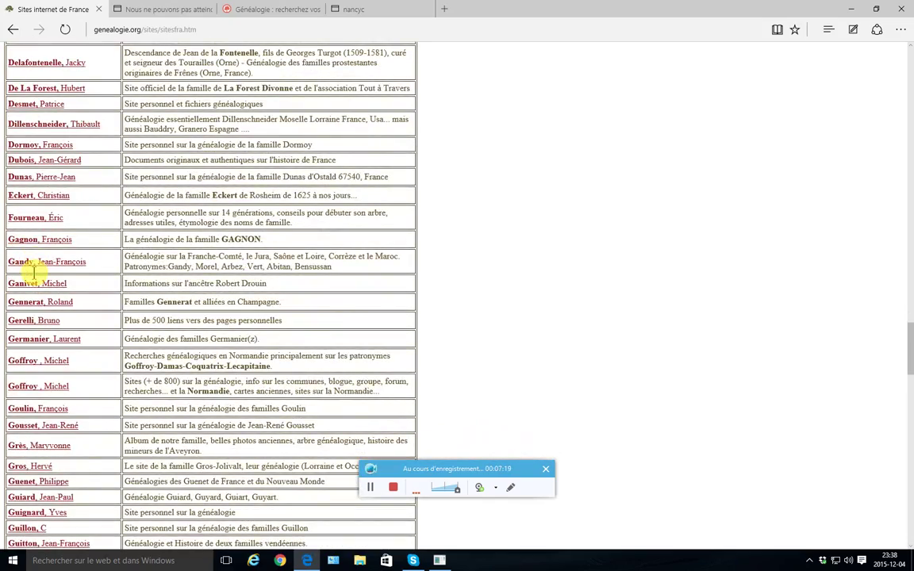
scroll(34, 274, "down", 5)
scroll(34, 273, "down", 3)
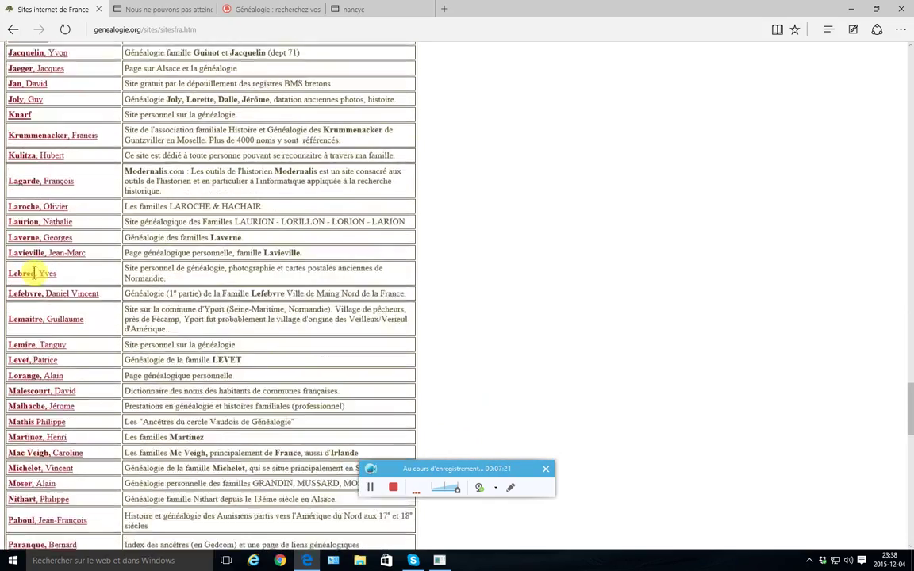
scroll(33, 274, "down", 5)
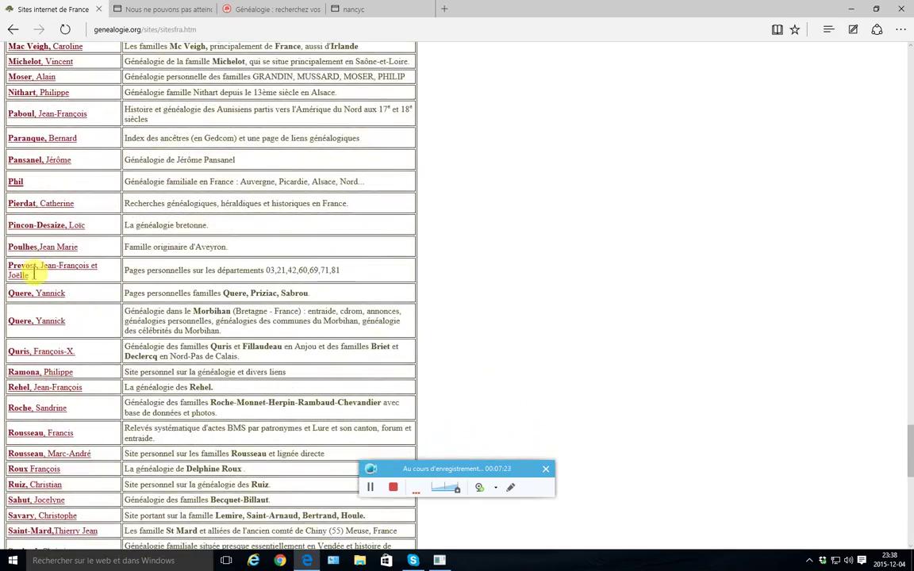
scroll(34, 274, "down", 4)
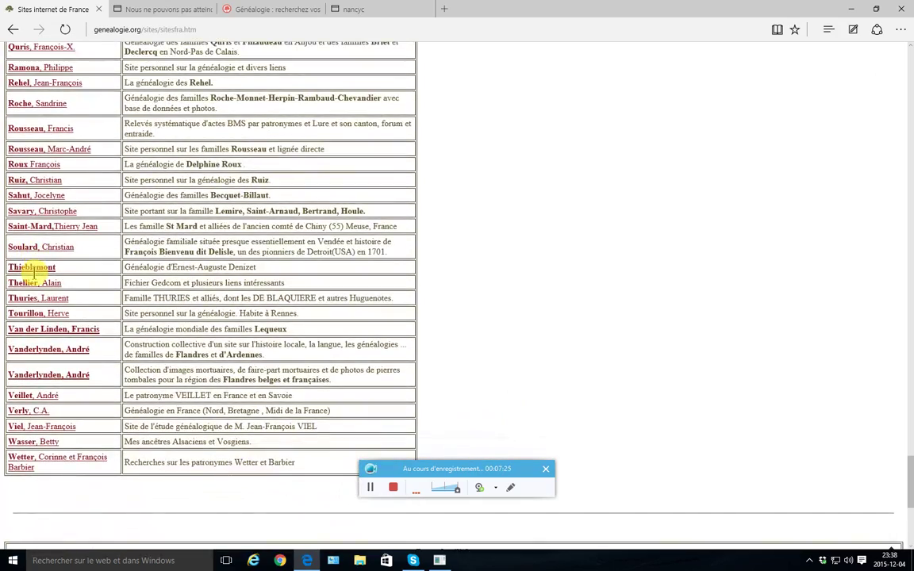
Return from the France site list to the CGFA country overview.
scroll(33, 274, "up", 2)
scroll(33, 273, "up", 2)
left_click(13, 29)
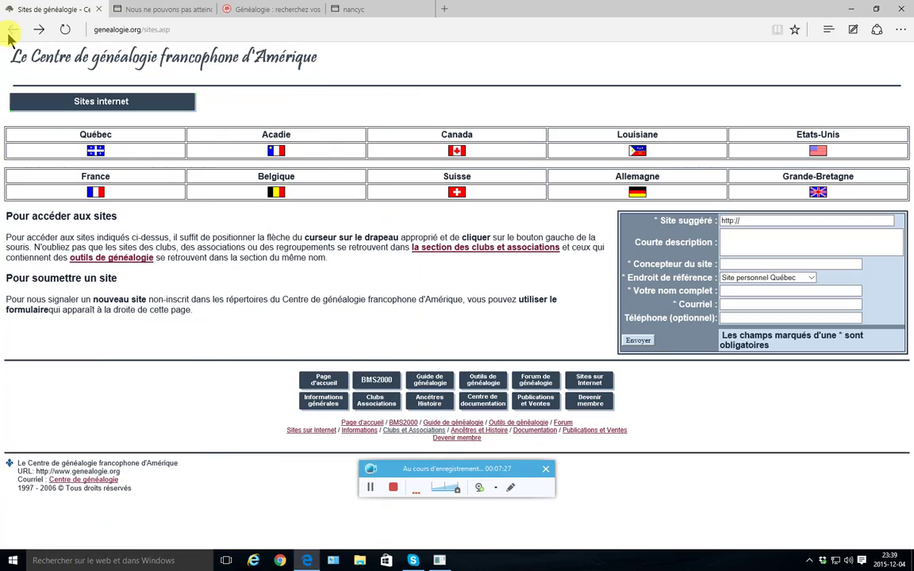
Open the Belgium section of the CGFA site list, look through its general sites and personal pages, and return to the country overview.
left_click(276, 191)
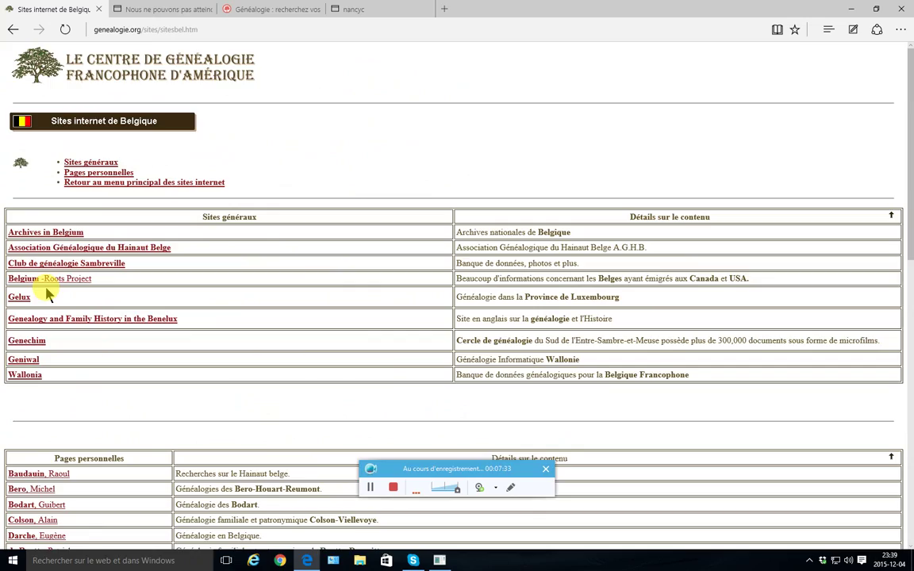
scroll(48, 293, "down", 1)
scroll(47, 294, "down", 6)
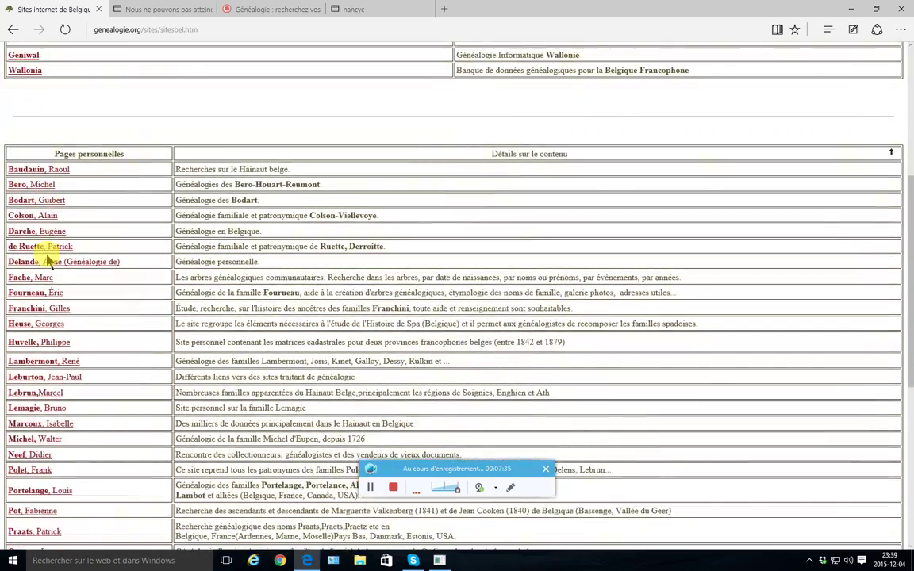
scroll(48, 261, "down", 3)
scroll(48, 262, "up", 6)
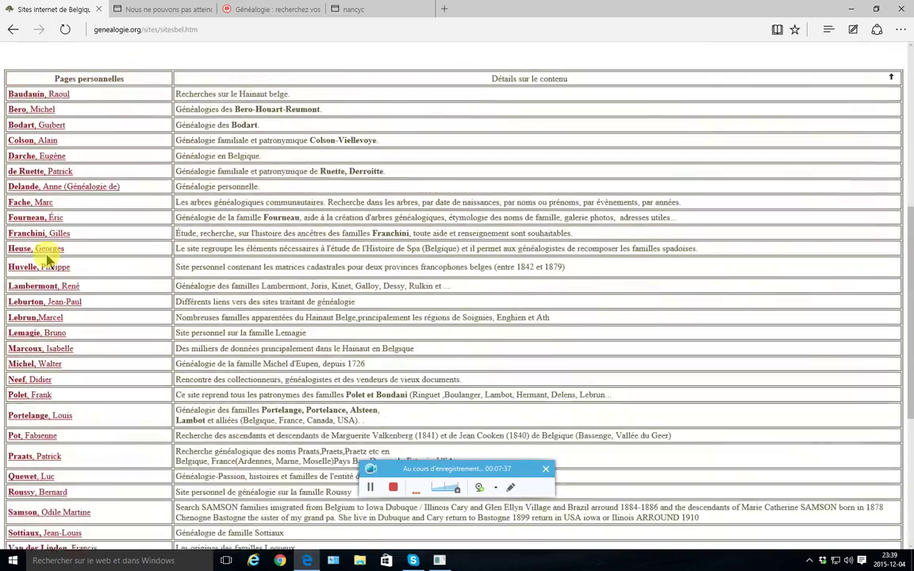
scroll(47, 262, "down", 5)
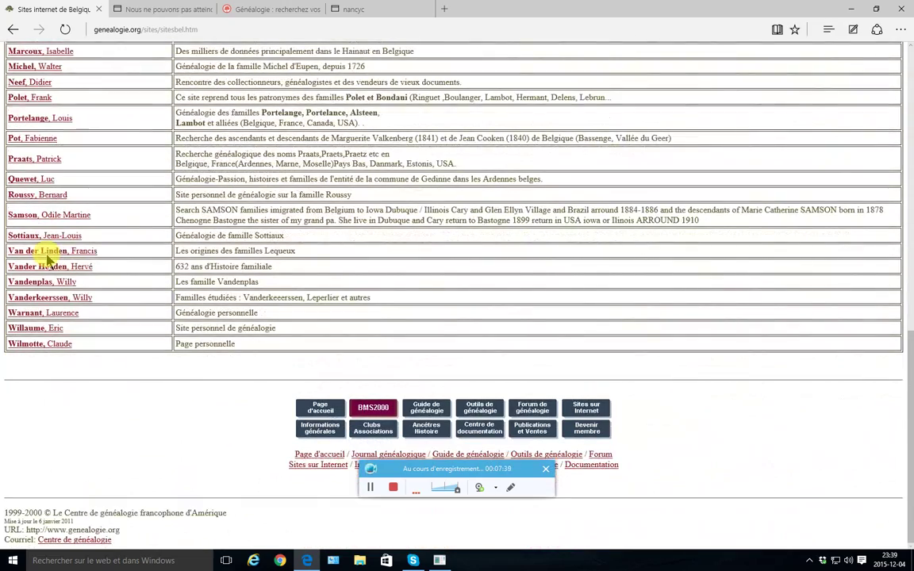
scroll(47, 260, "up", 3)
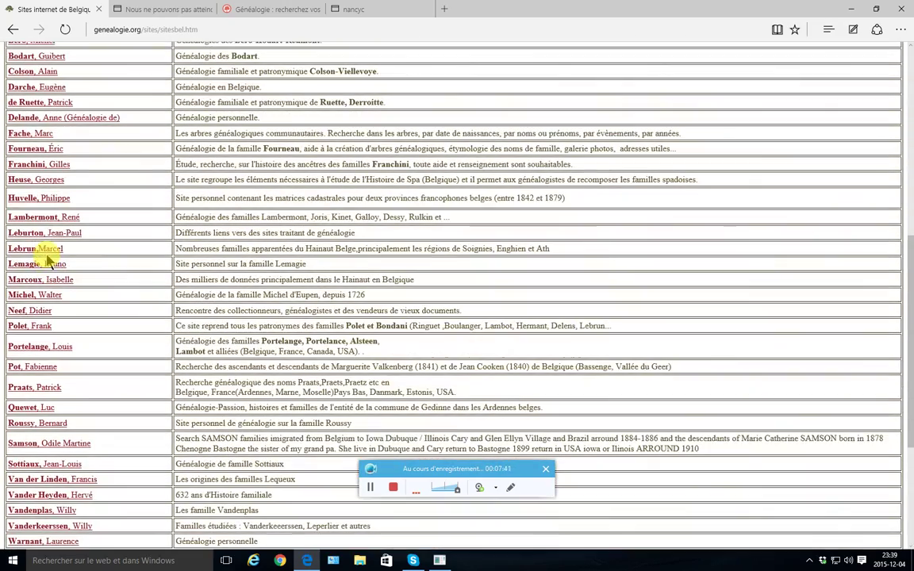
left_click(16, 32)
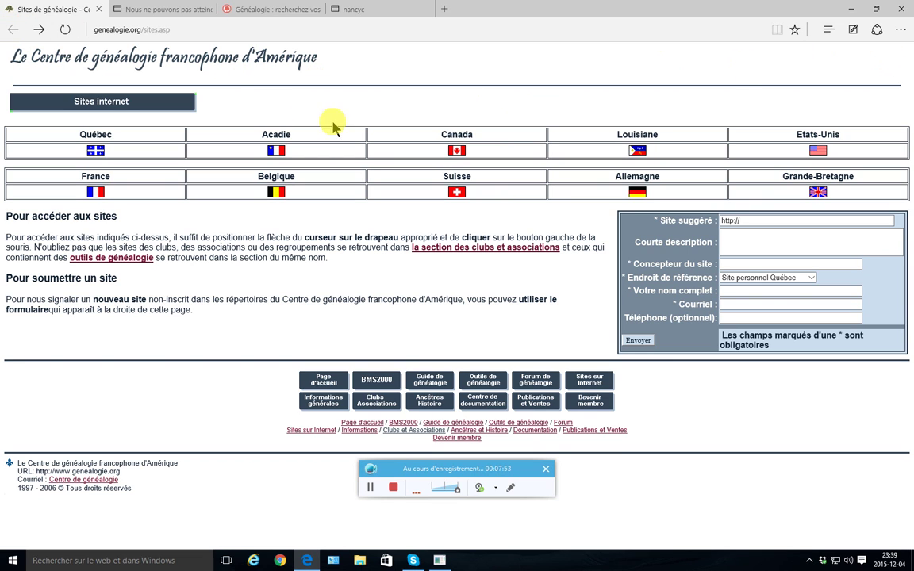
Close the browser with all its tabs and go back from the international sites to the Module 11 country list in Généator.
left_click(901, 8)
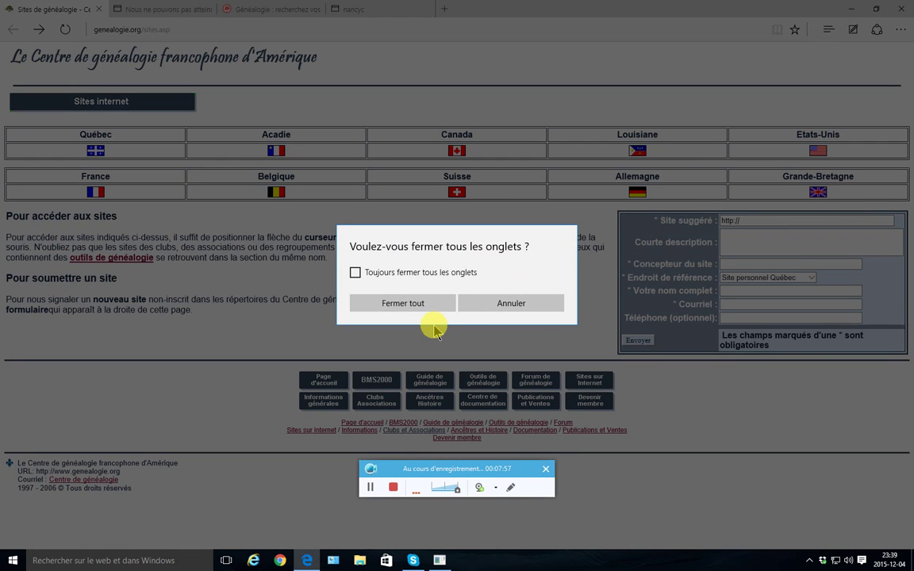
left_click(408, 304)
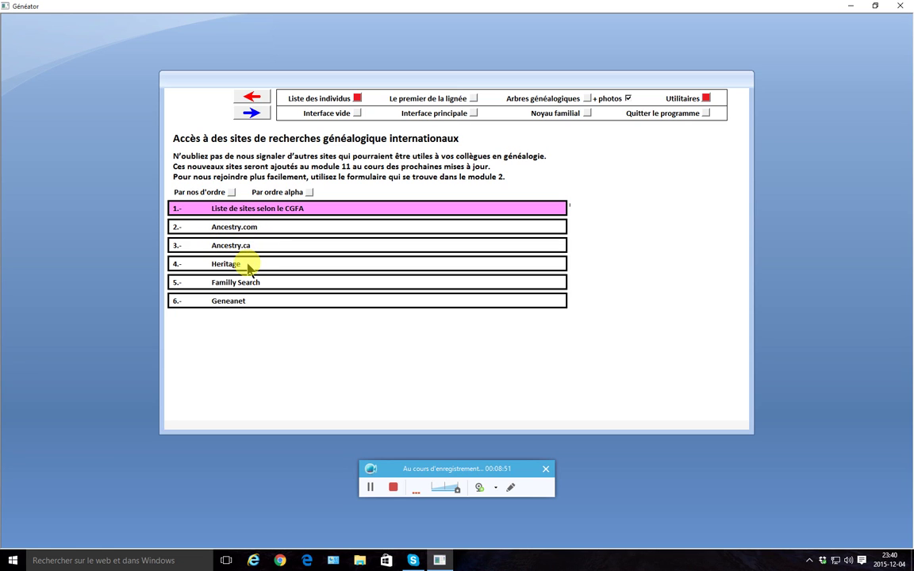
left_click(259, 103)
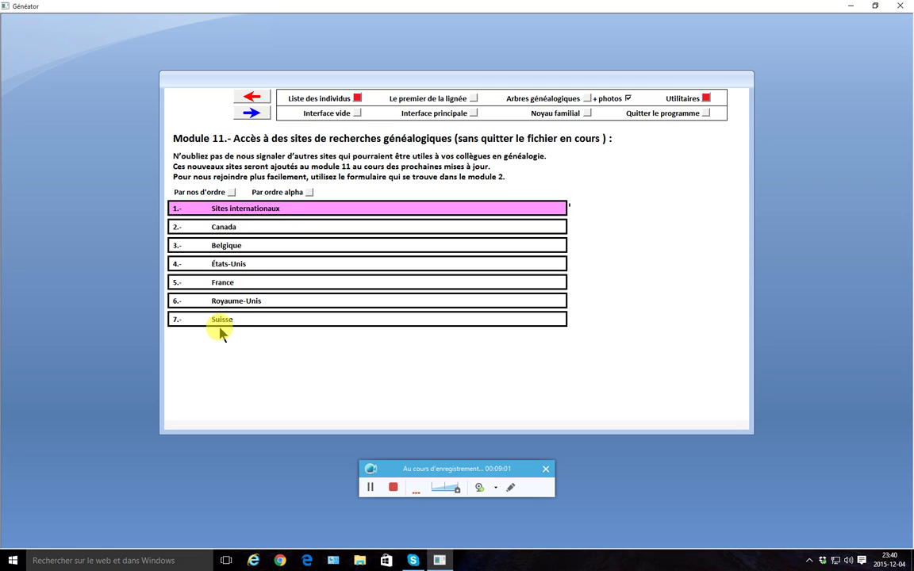
Open the "Mes aïeux.com" module from the Canada sites and continue to the website through the option for searching with vouchers.
left_click(224, 229)
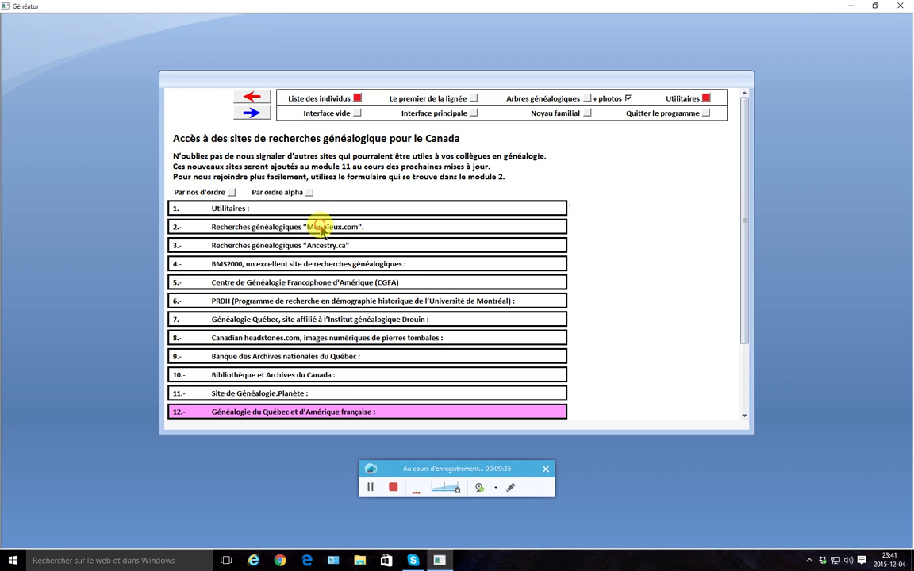
left_click(292, 226)
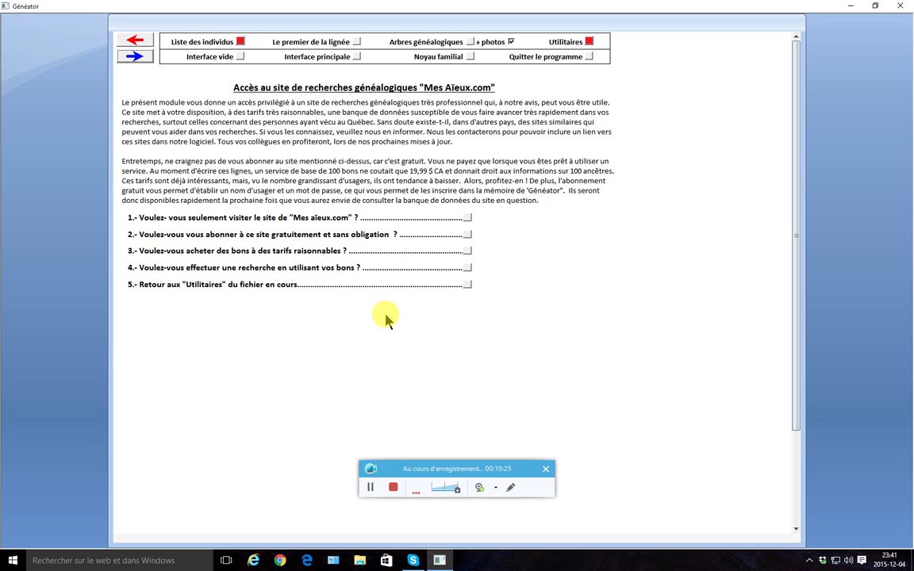
left_click(468, 269)
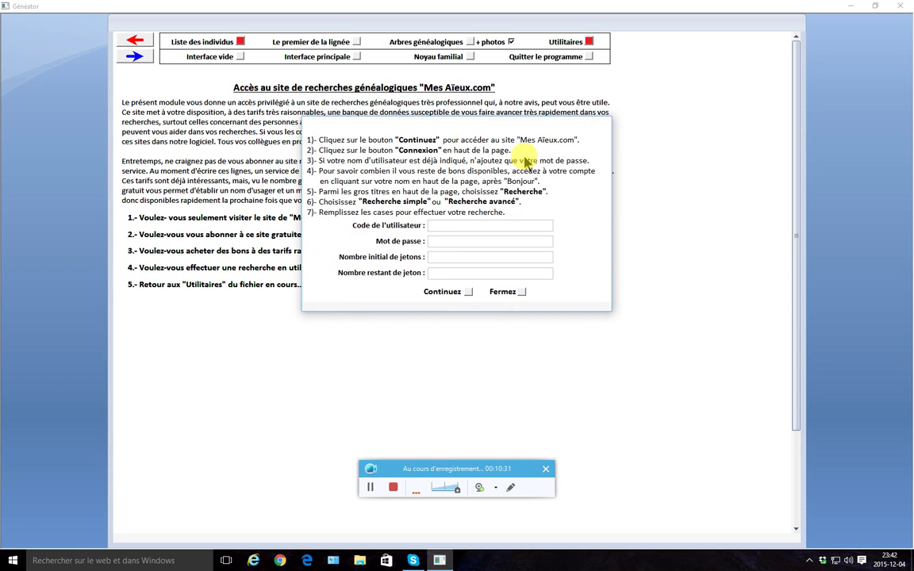
left_click(451, 227)
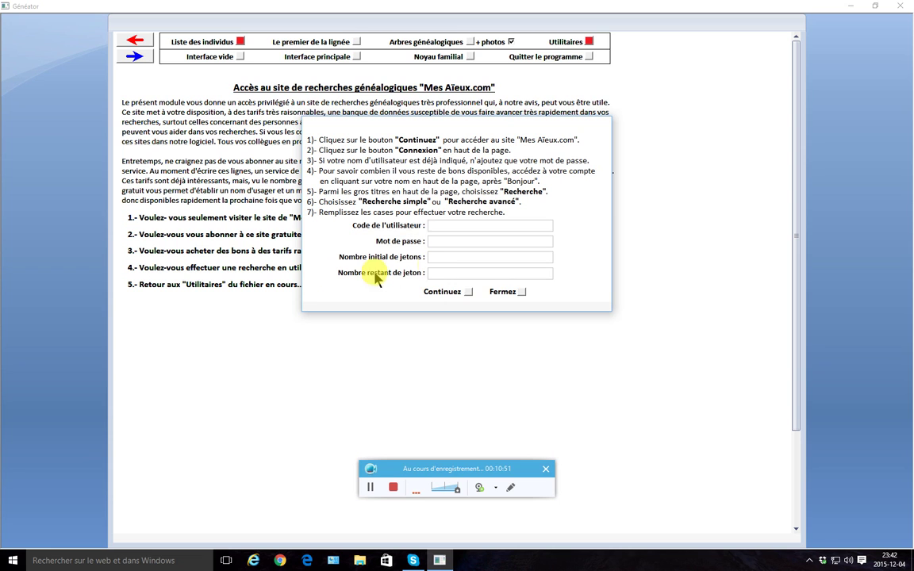
left_click(469, 292)
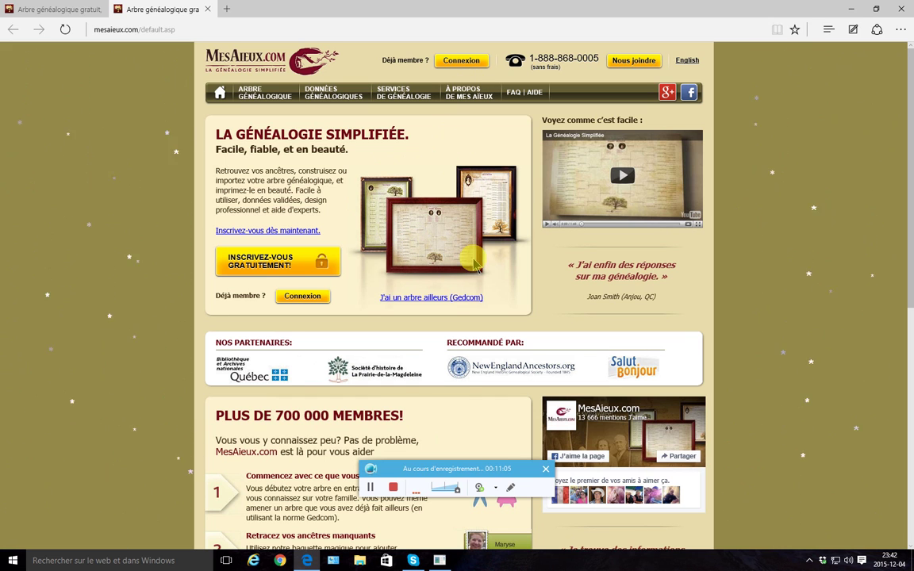
Log in to MesAieux.com with the user code and the account password.
left_click(445, 297)
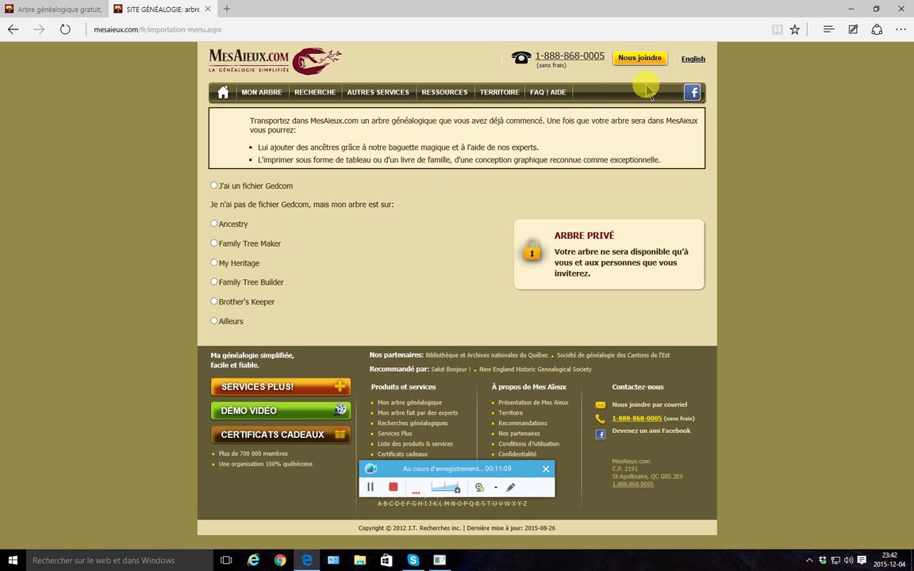
left_click(371, 487)
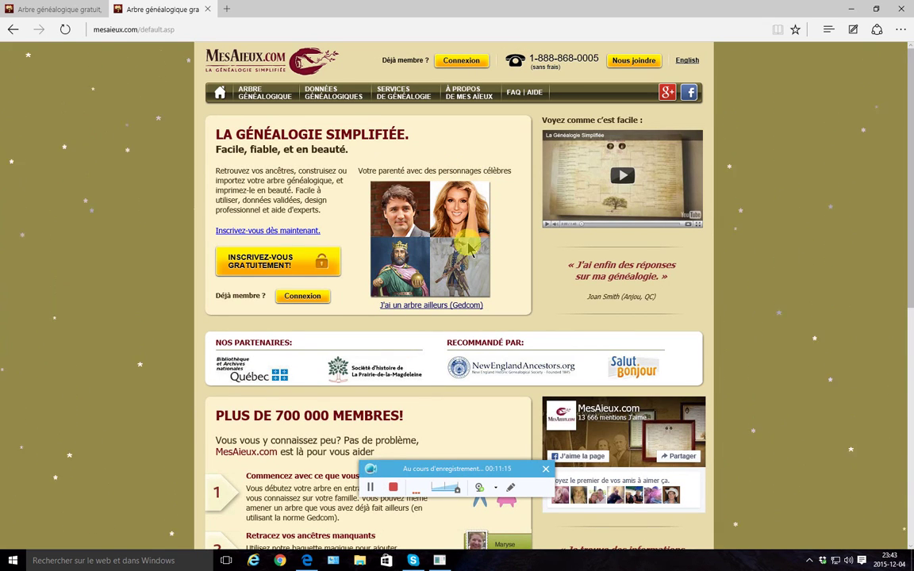
left_click(465, 63)
left_click(505, 112)
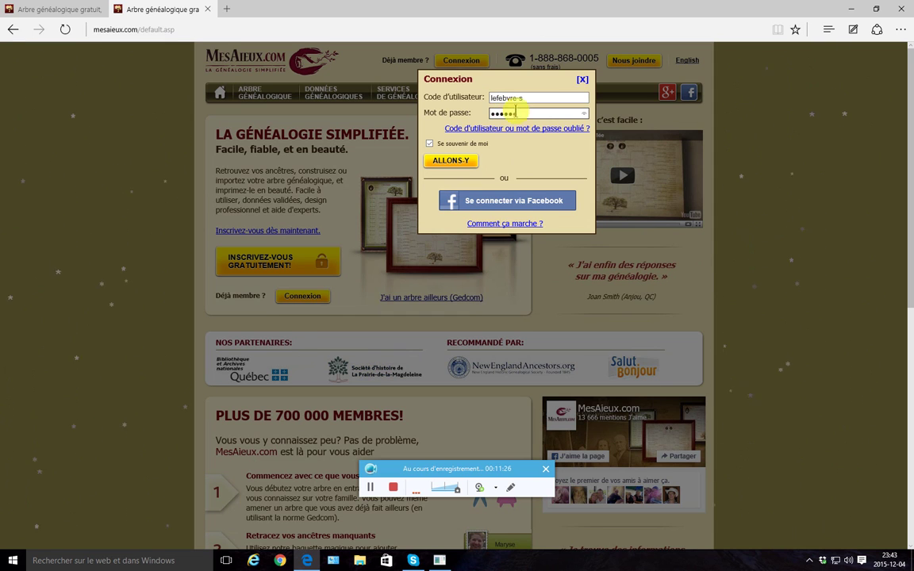
left_click(441, 161)
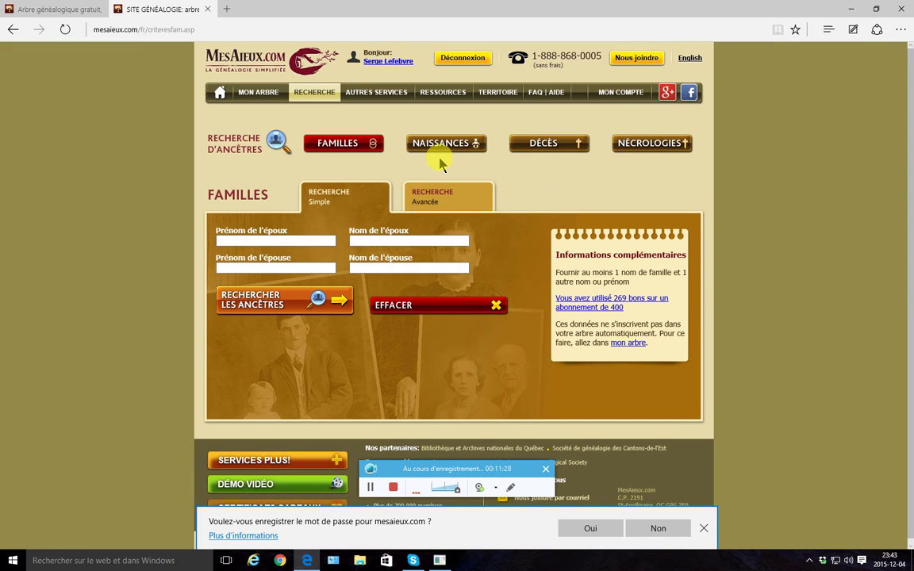
Run a simple family search with the husband's full name and the wife's surname, and open the 1893 Saint-Constant marriage record.
left_click(284, 240)
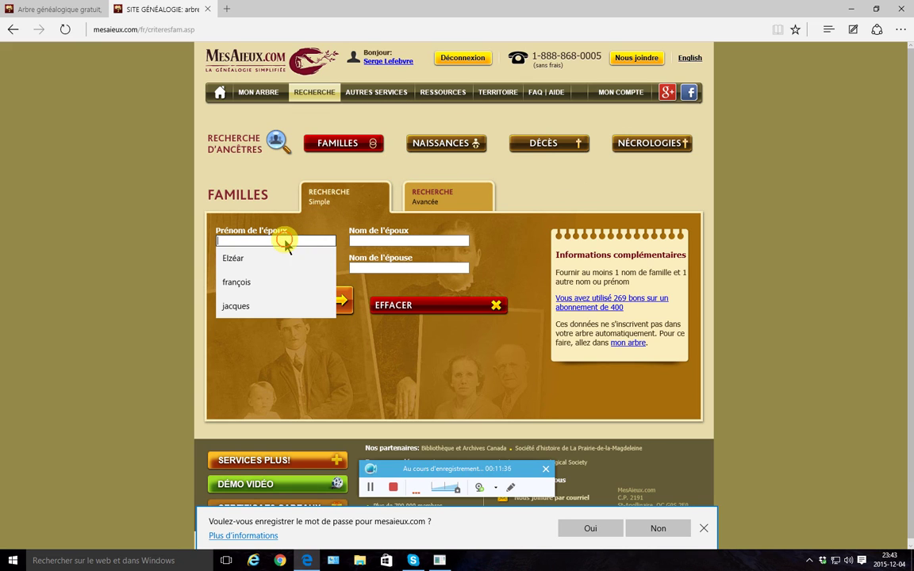
left_click(238, 262)
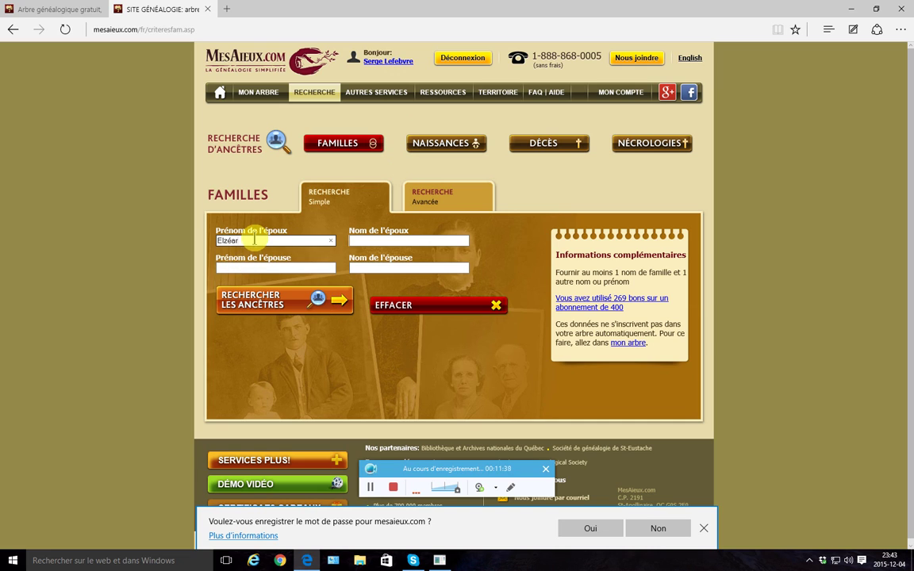
left_click(363, 239)
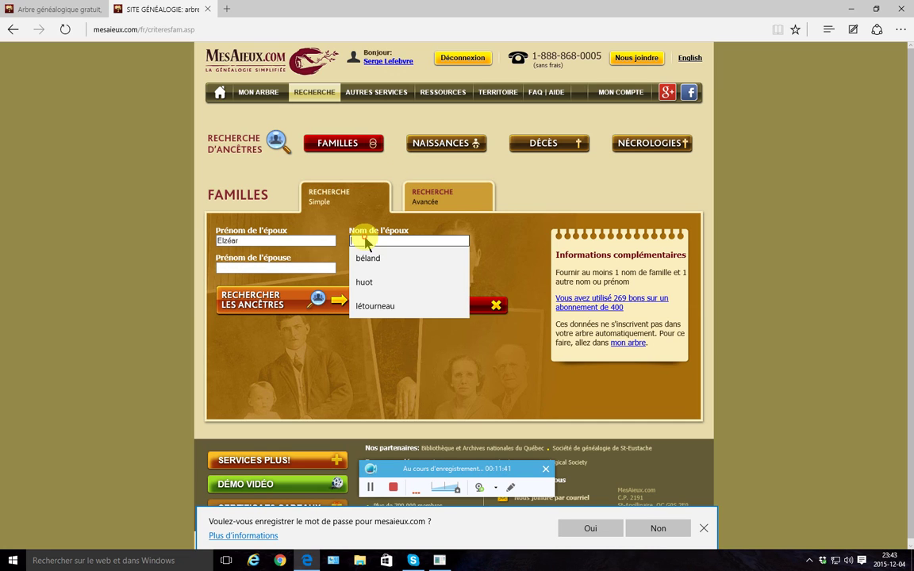
left_click(373, 308)
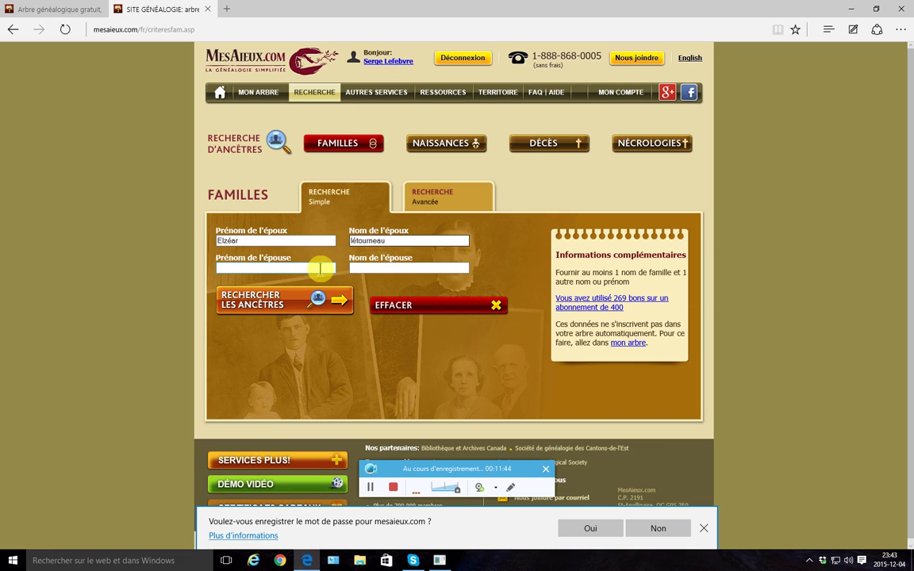
left_click(386, 268)
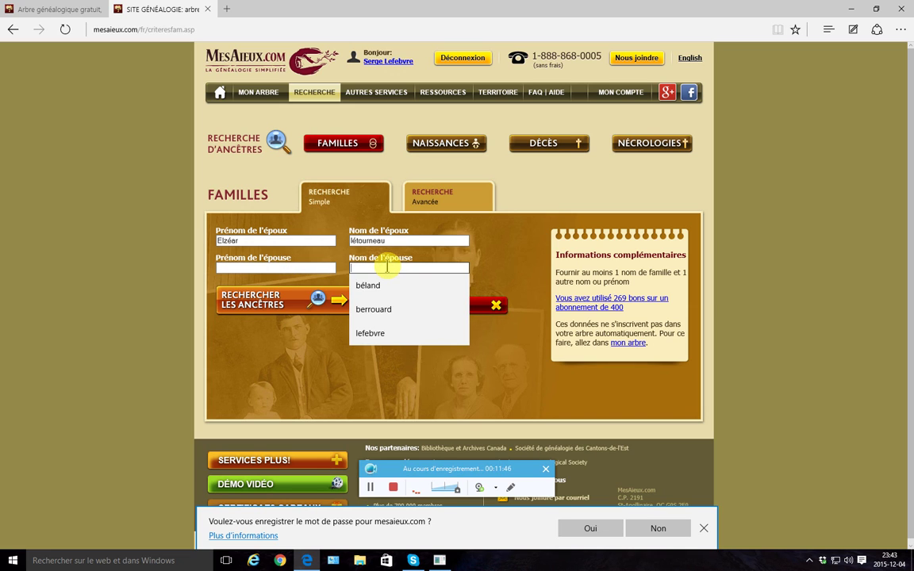
left_click(367, 334)
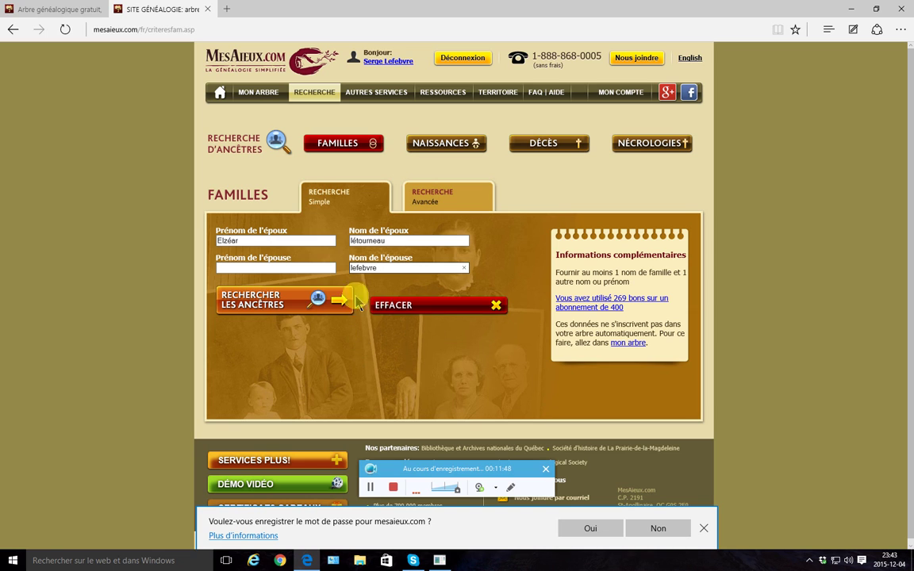
left_click(280, 304)
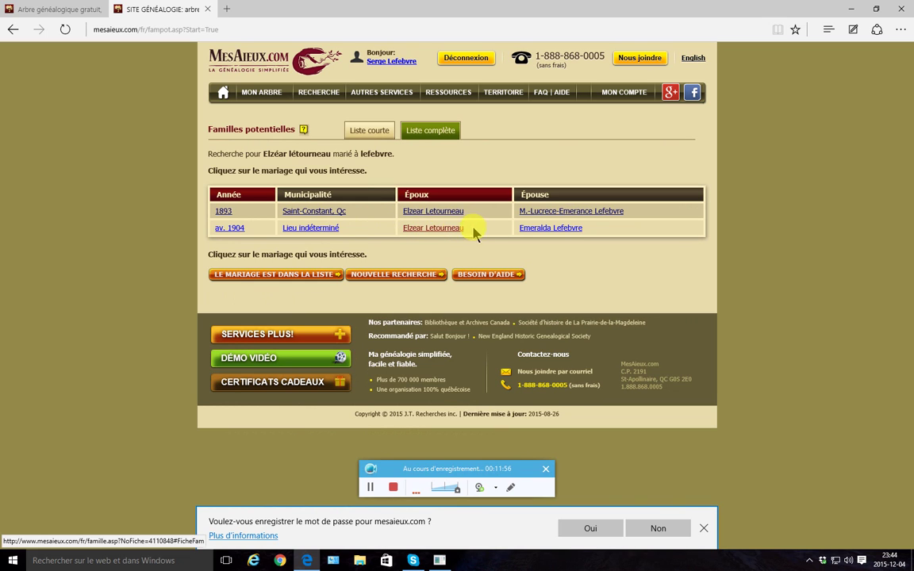
left_click(421, 215)
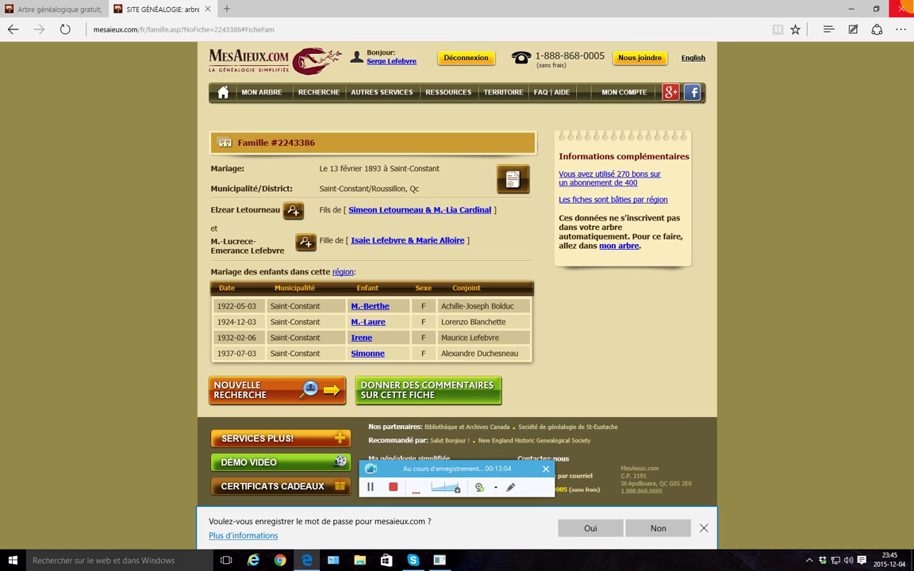
Close the browser with all its tabs and return from the "Mes Aïeux.com" module to the Canada sites list in Généator.
left_click(905, 9)
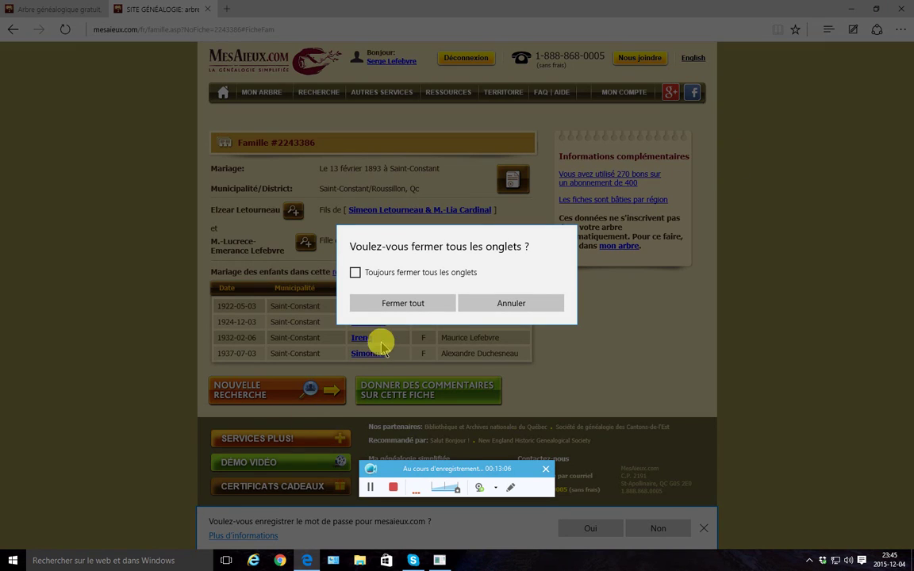
left_click(405, 308)
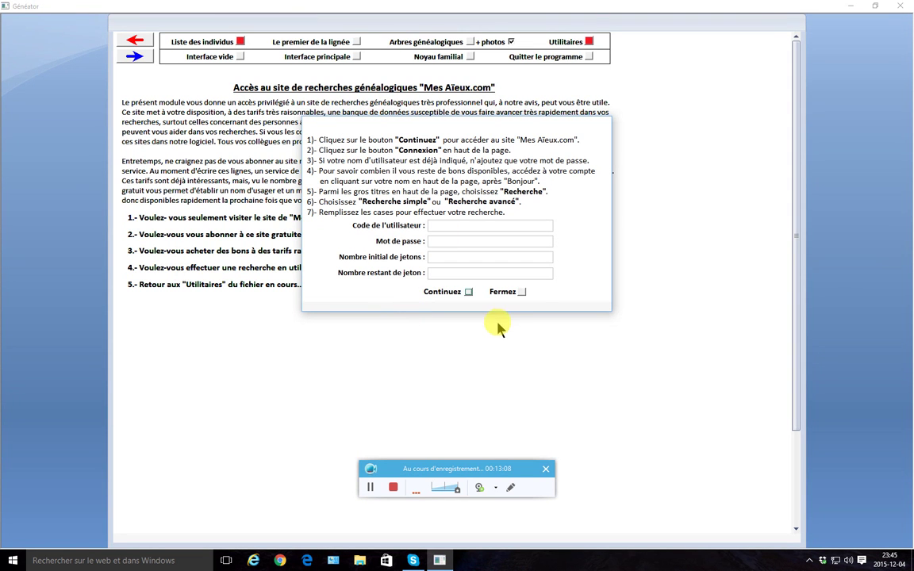
left_click(521, 292)
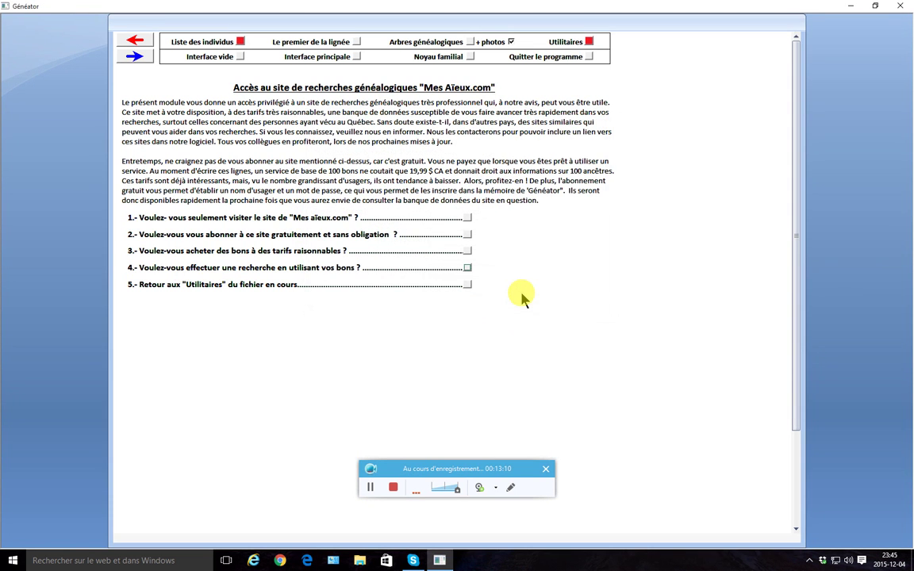
left_click(137, 46)
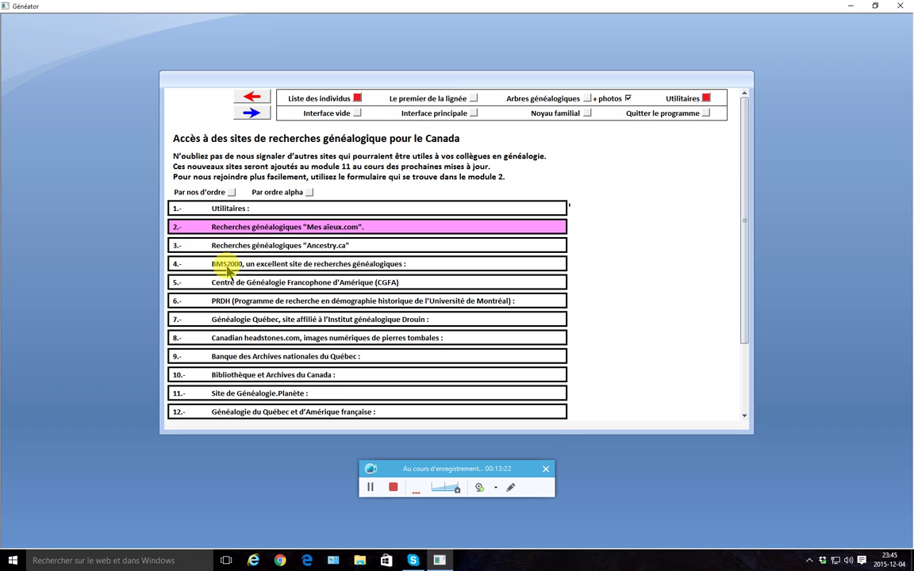
Open BMS2000 from the Canada sites and run a free-trial marriage search with the husband's full name and the wife's surname.
left_click(273, 267)
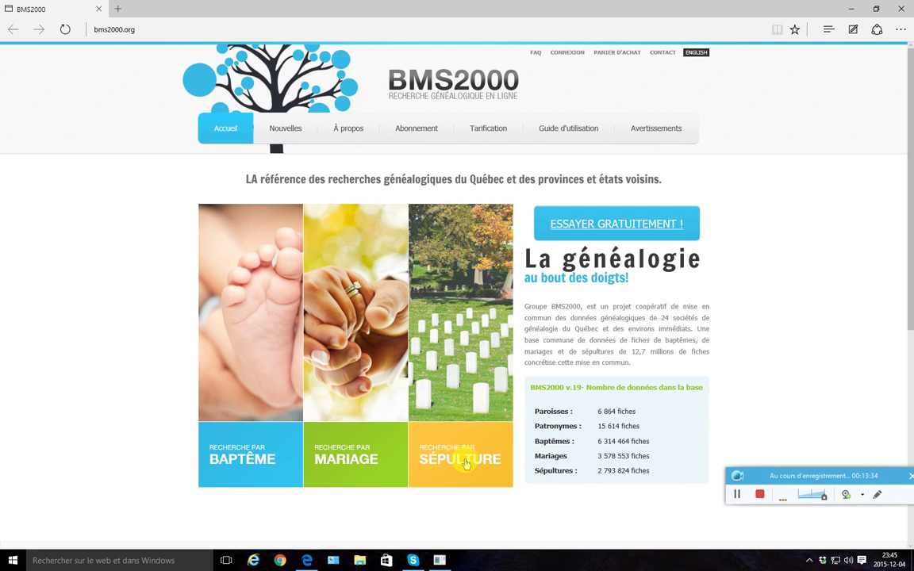
left_click(598, 226)
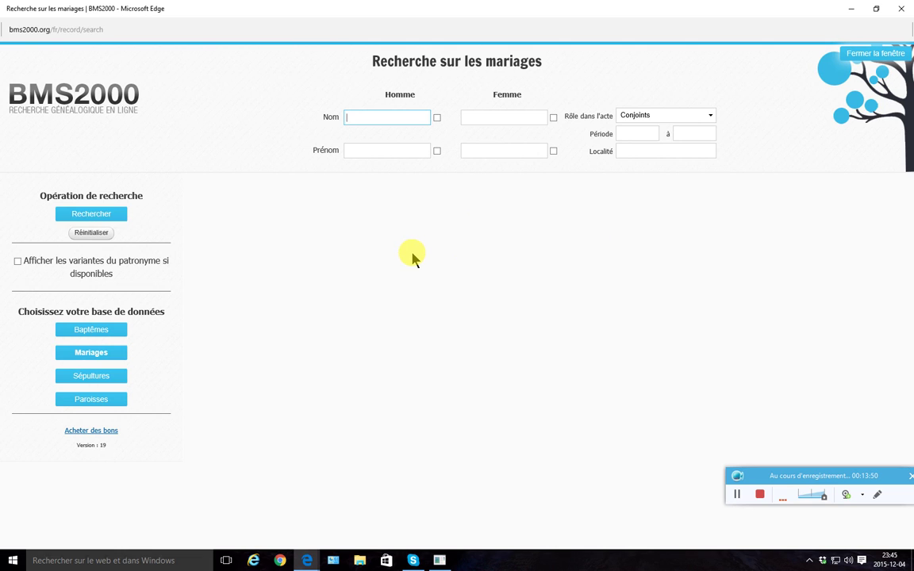
type("Létourneau")
left_click(372, 150)
type("E")
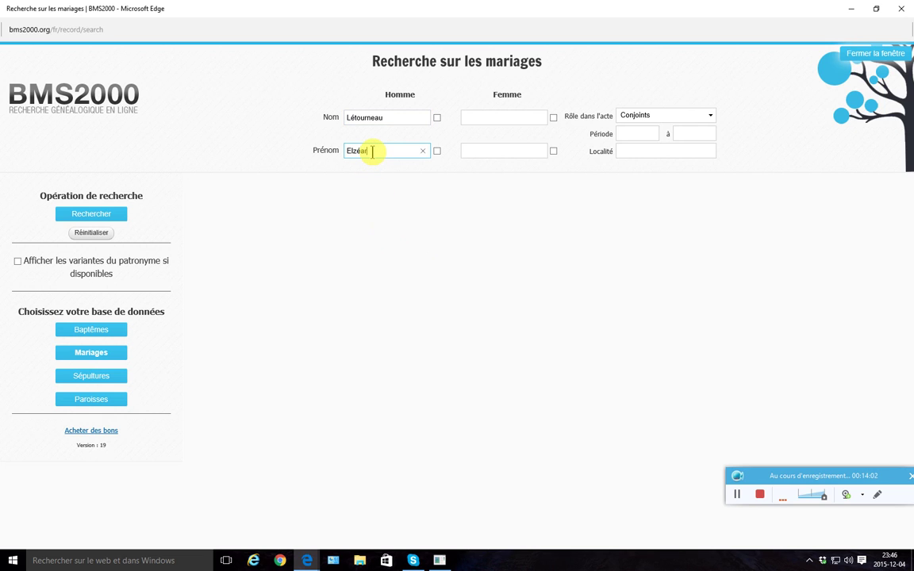
type("lzéar")
left_click(493, 116)
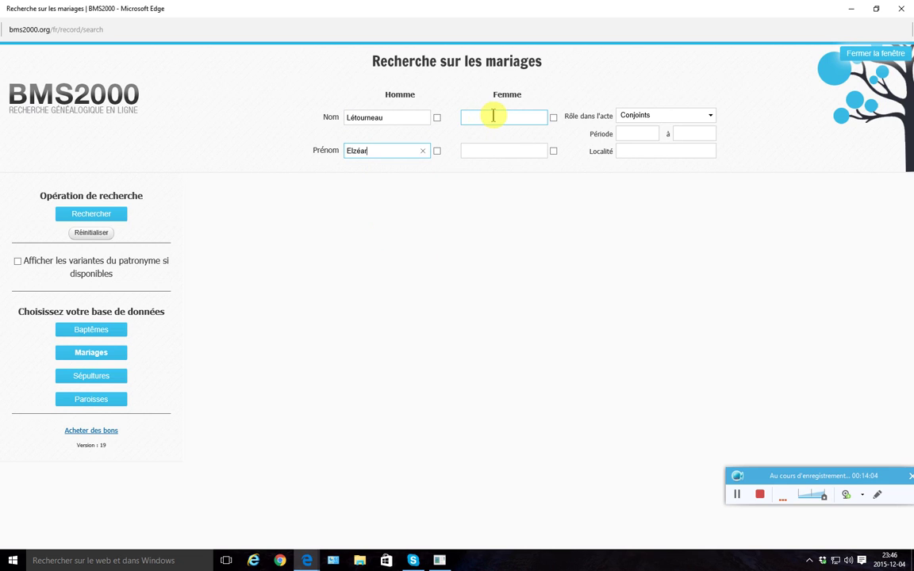
left_click(486, 116)
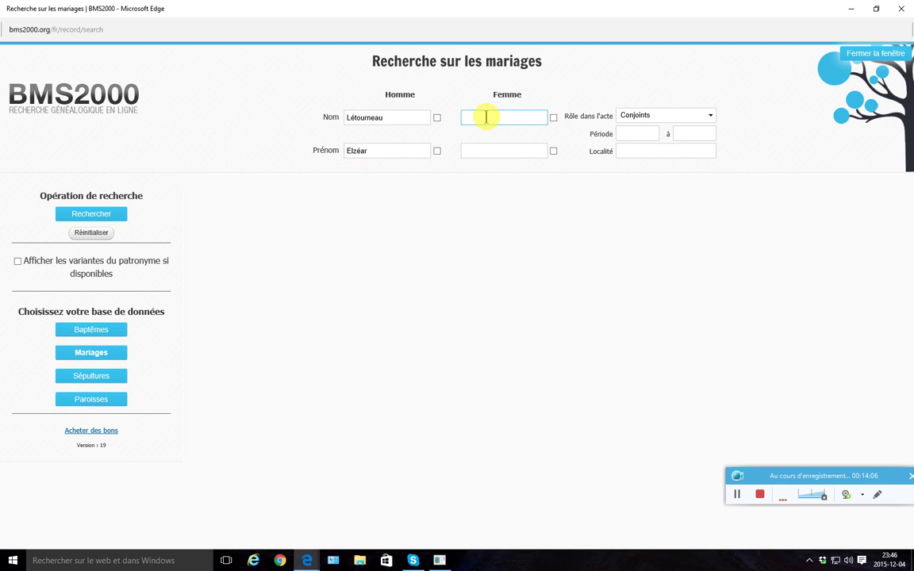
type("lefebvre")
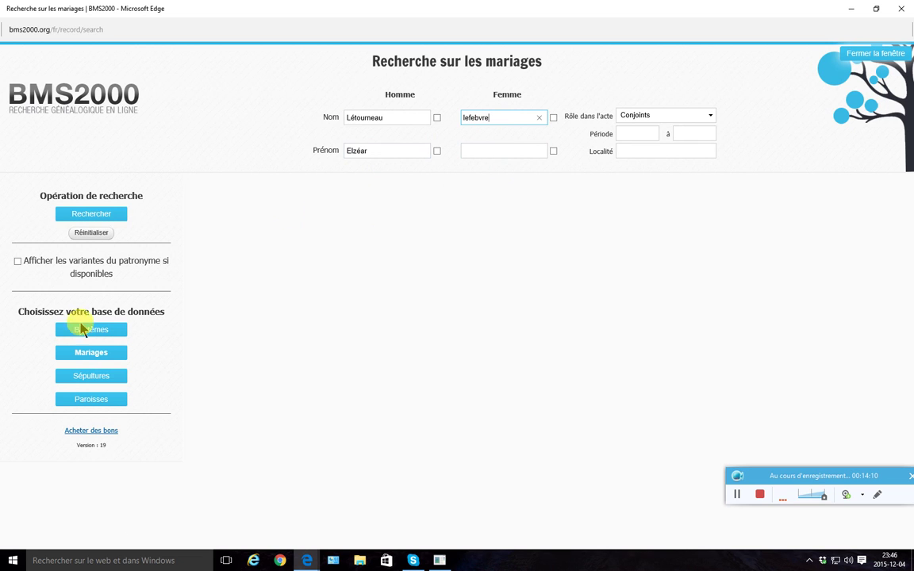
left_click(104, 214)
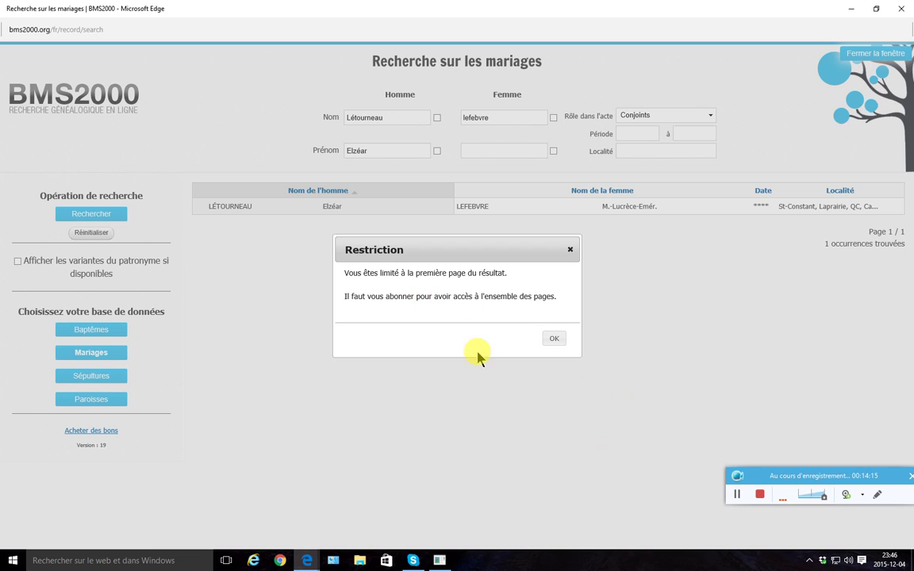
Dismiss the restriction notice and open the marriage record listed for Saint-Constant, closing its notice as well.
left_click(553, 339)
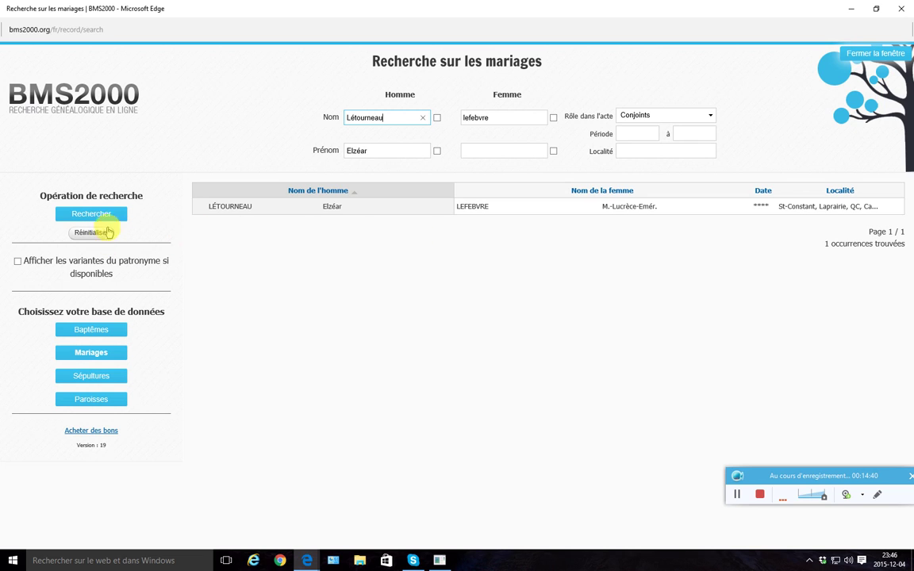
left_click(262, 212)
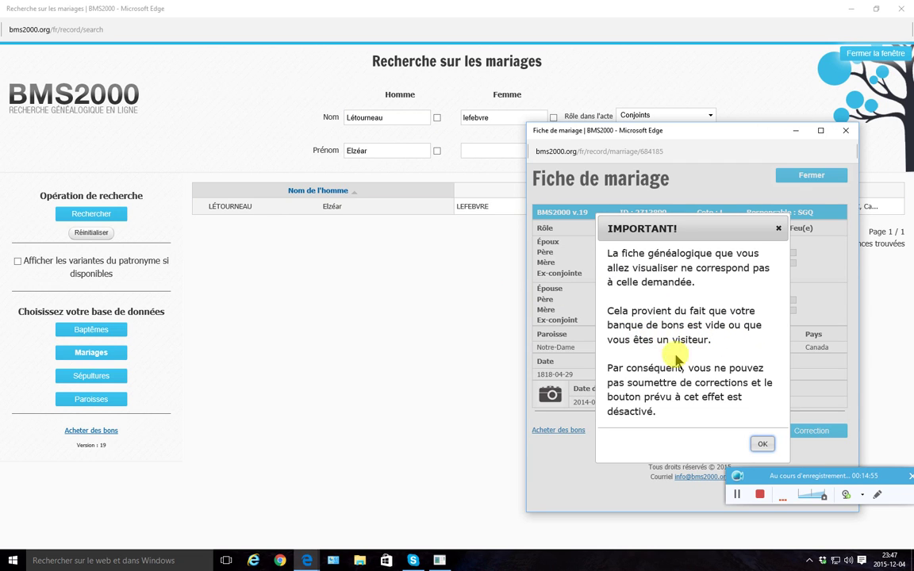
left_click(778, 230)
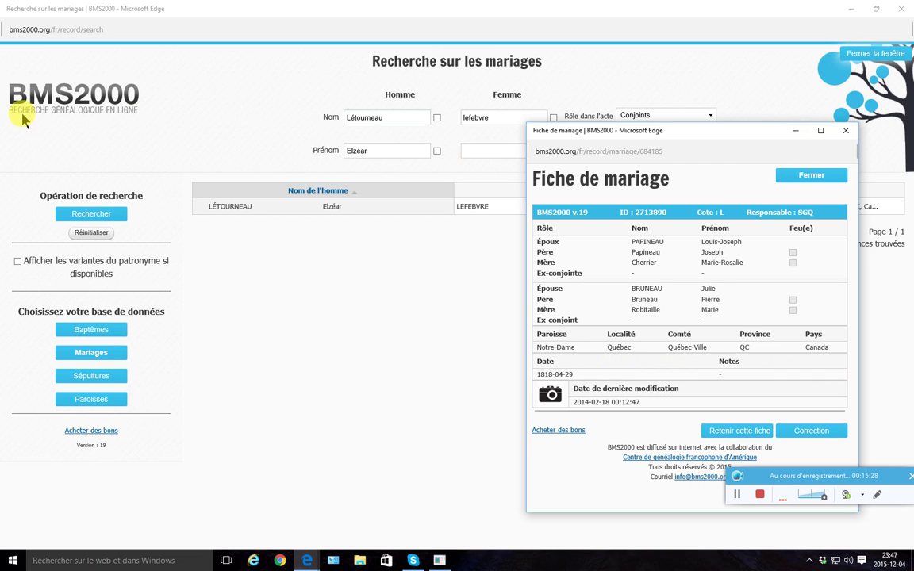
Close the marriage record, the BMS2000 search window and the browser to return to the Canada sites list in Généator.
left_click(847, 131)
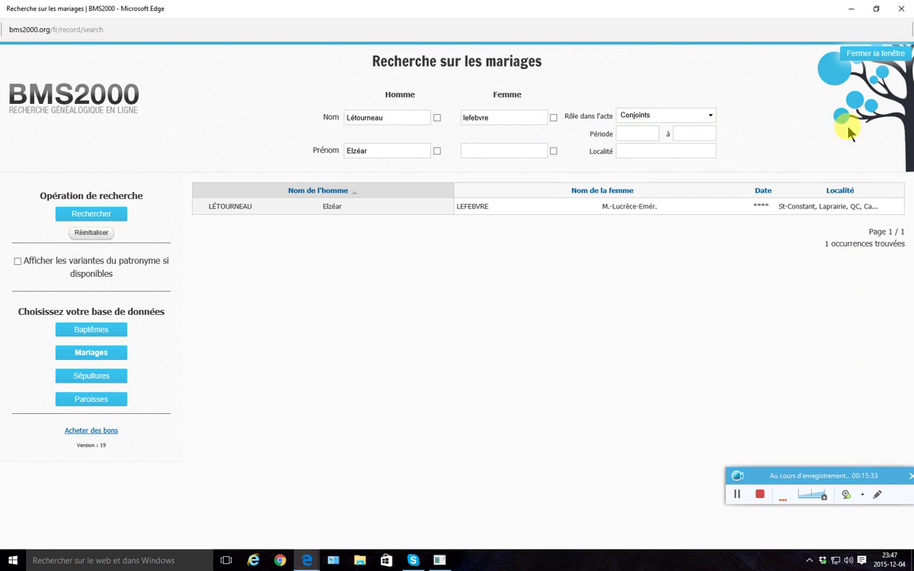
left_click(875, 53)
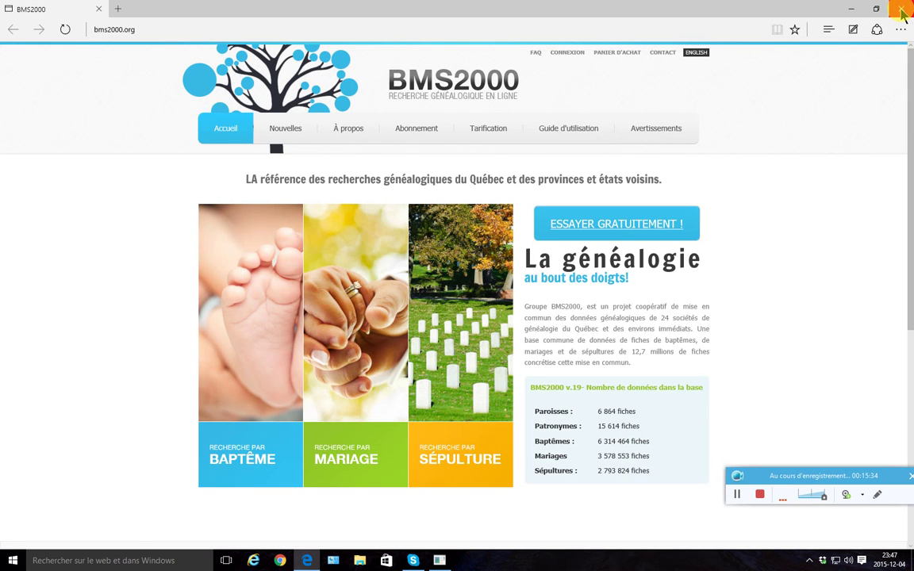
left_click(901, 8)
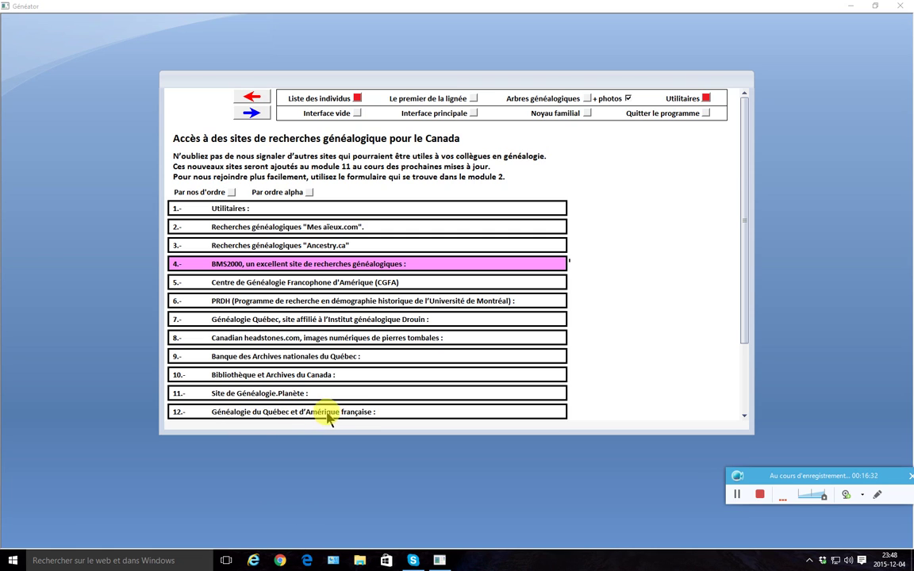
Open "Généalogie du Québec et d'Amérique française" from the Canada sites and search for the same husband by surname and first name.
left_click(309, 414)
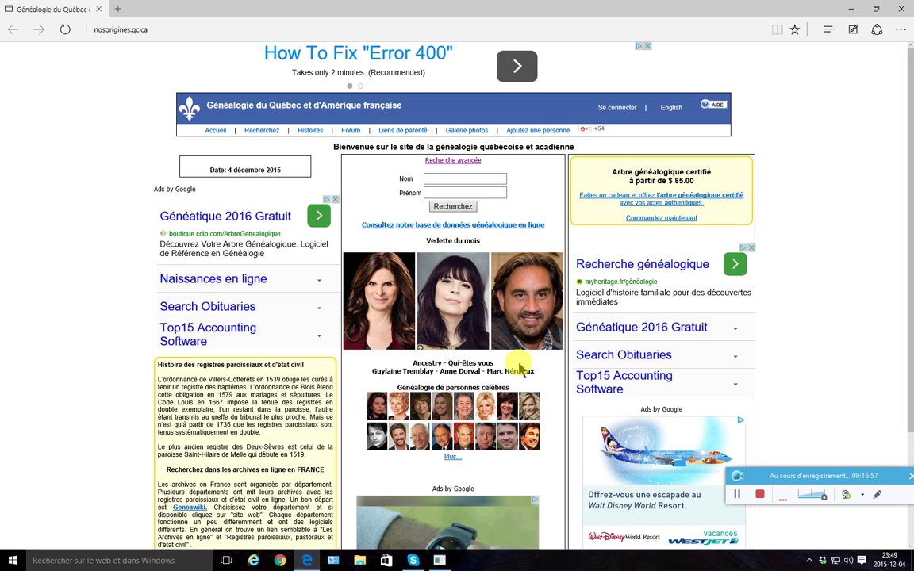
left_click(435, 176)
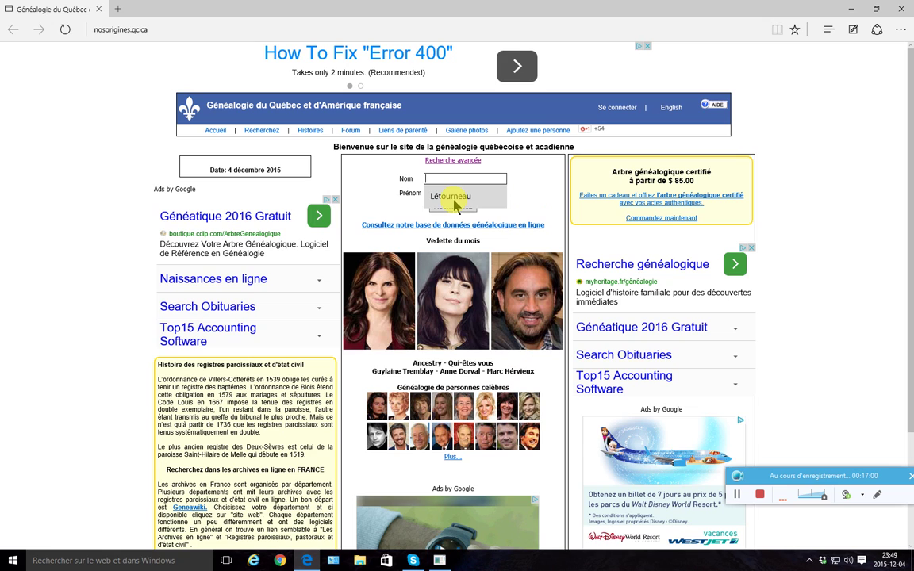
left_click(441, 197)
left_click(449, 193)
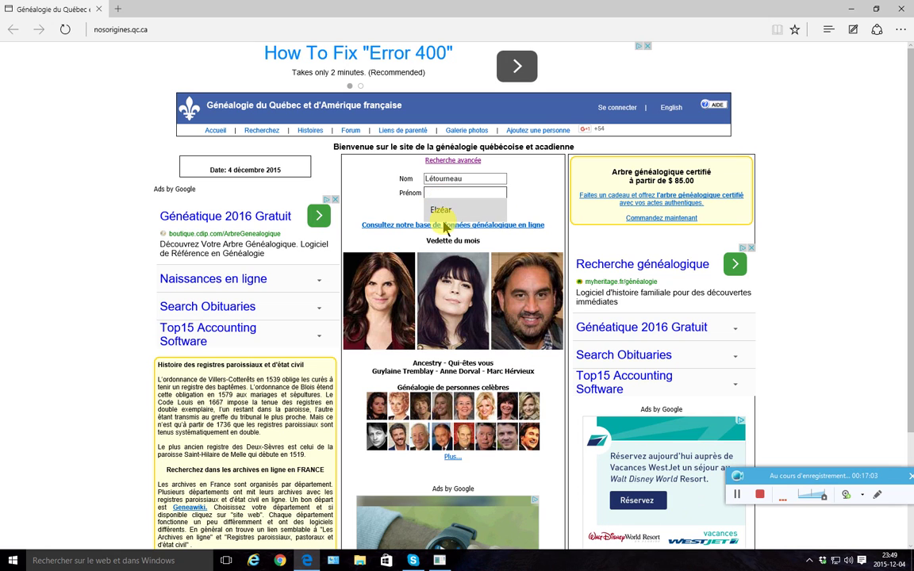
left_click(442, 211)
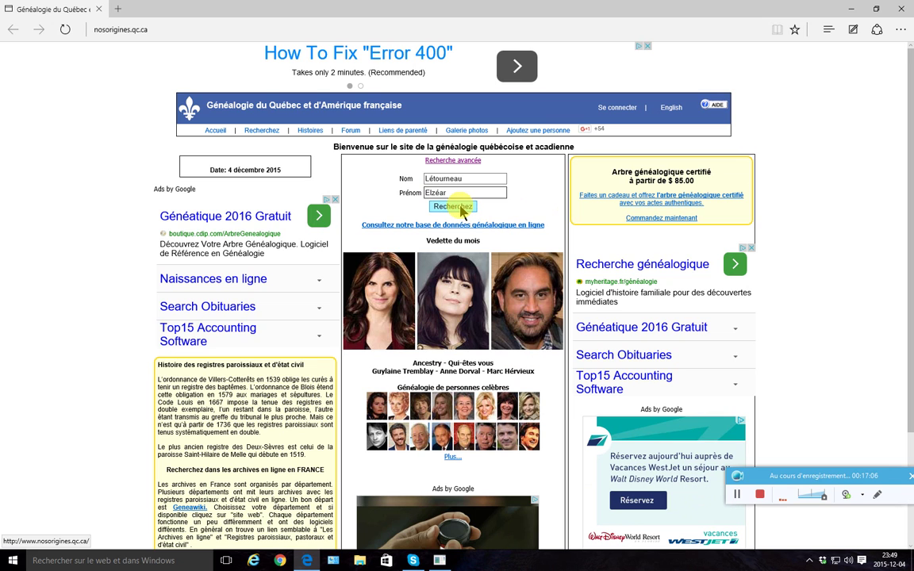
left_click(458, 207)
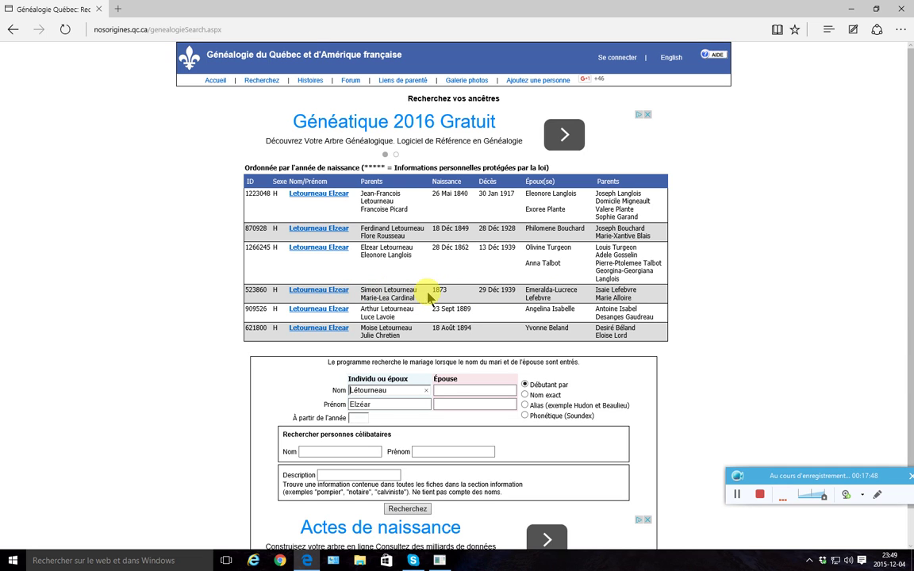
Close the browser, return to the Module 11 country list in Généator and open the Belgique sites.
left_click(902, 7)
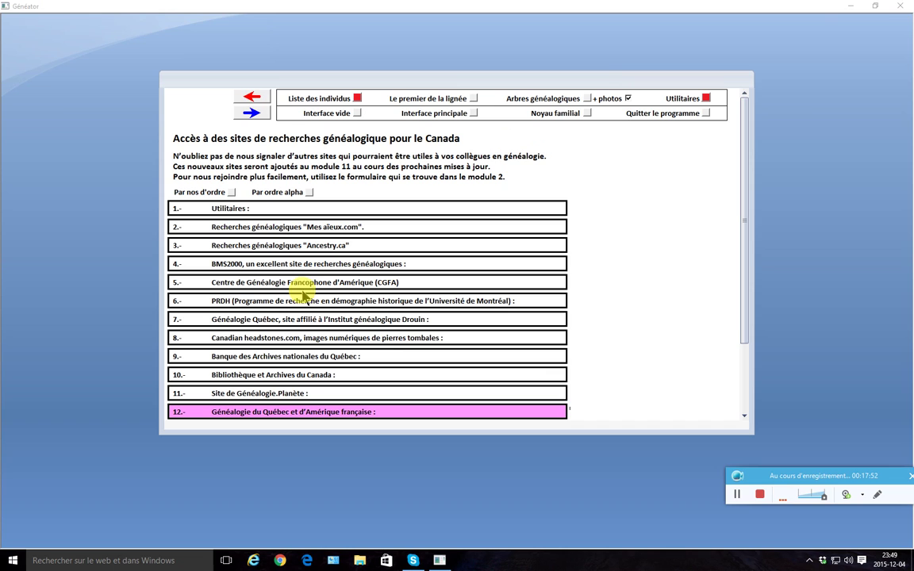
left_click(253, 97)
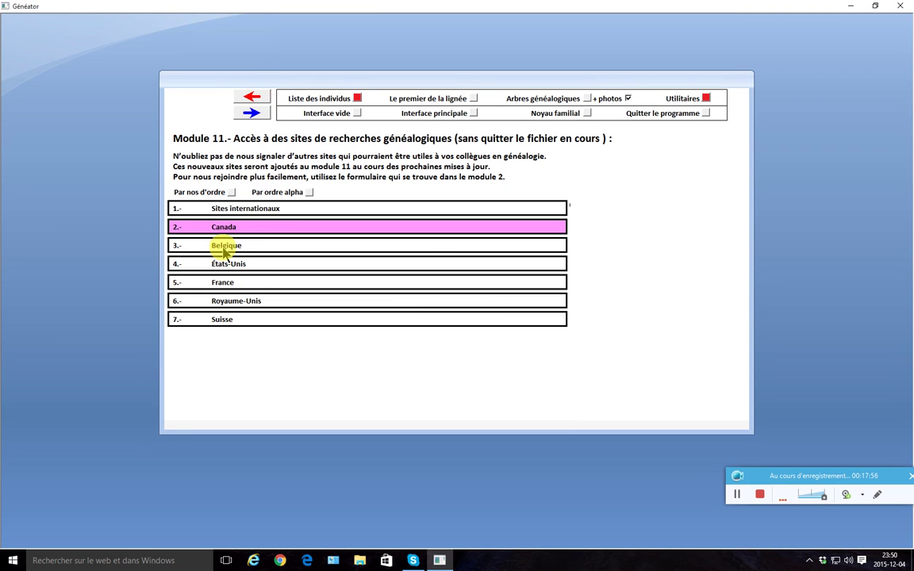
left_click(225, 247)
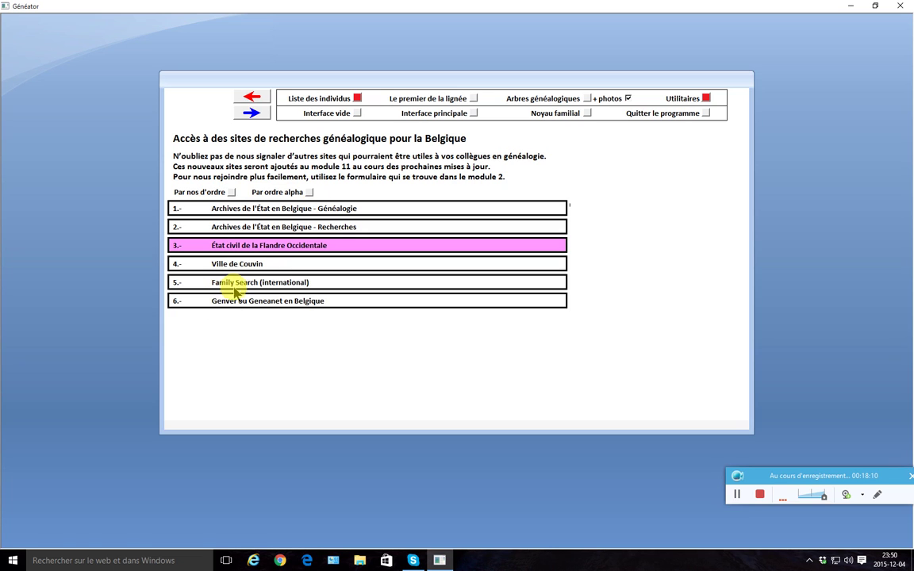
Open "État civil de la Flandre Occidentale", search its births by the previously used surname and look through the table of birth records.
left_click(265, 249)
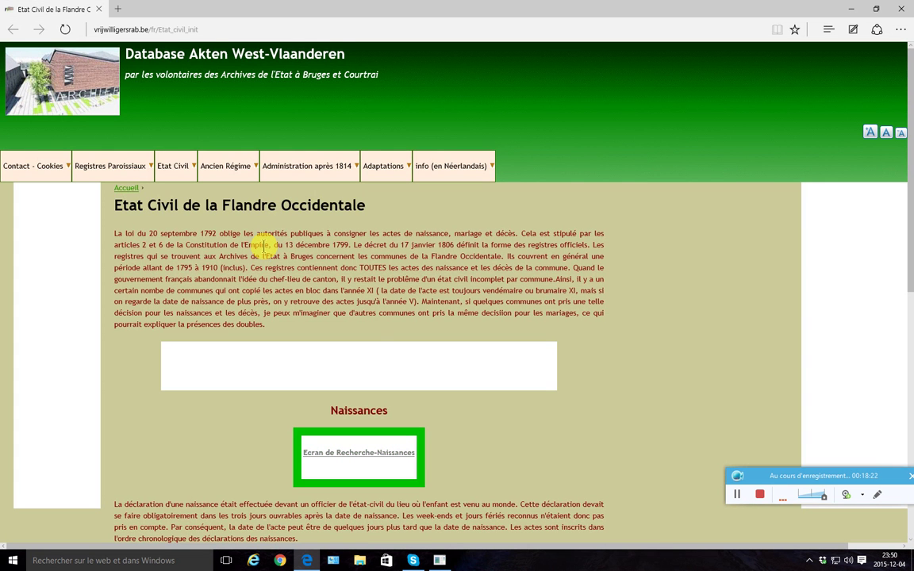
left_click(350, 459)
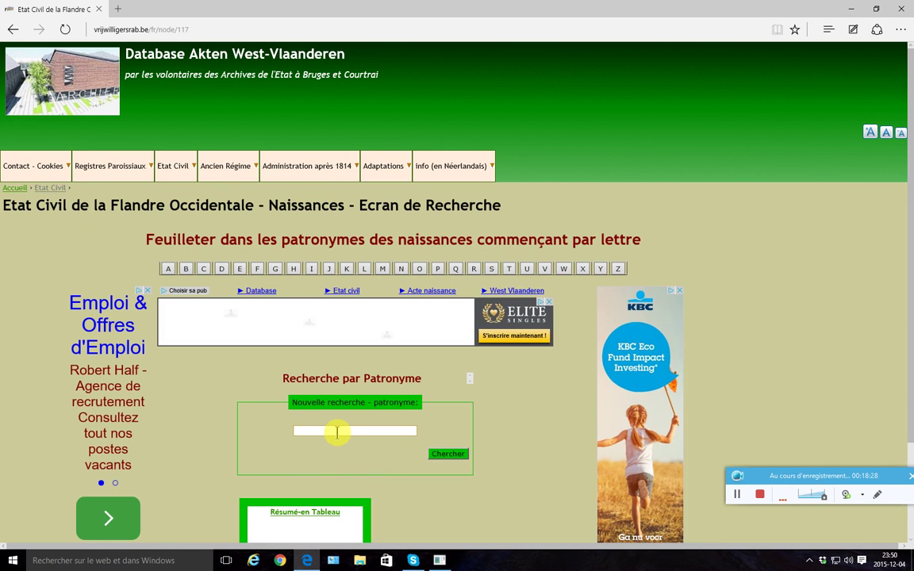
left_click(336, 432)
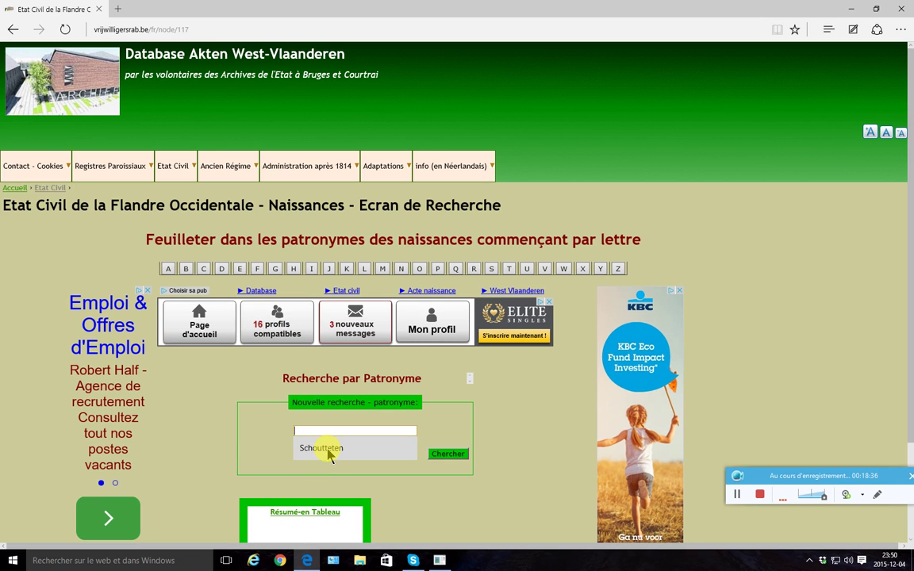
left_click(328, 449)
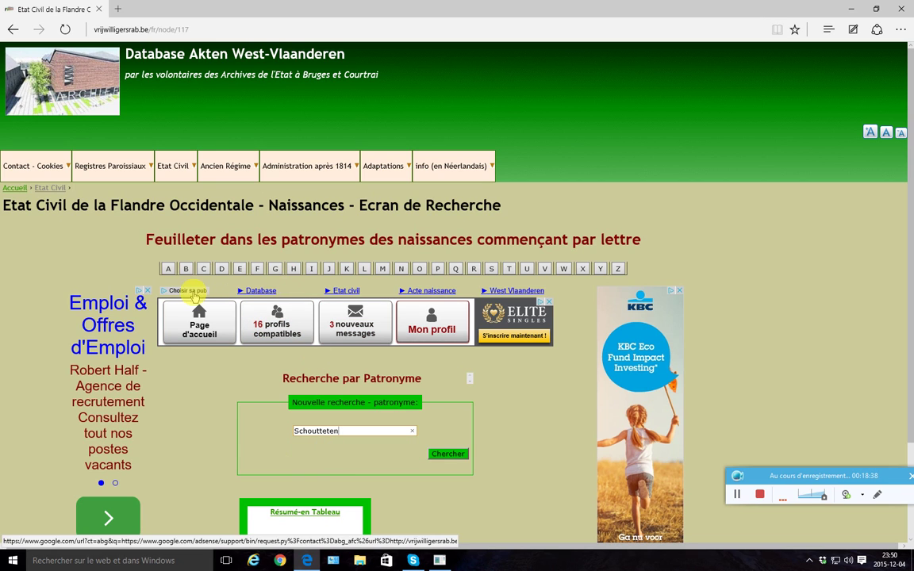
scroll(229, 423, "down", 3)
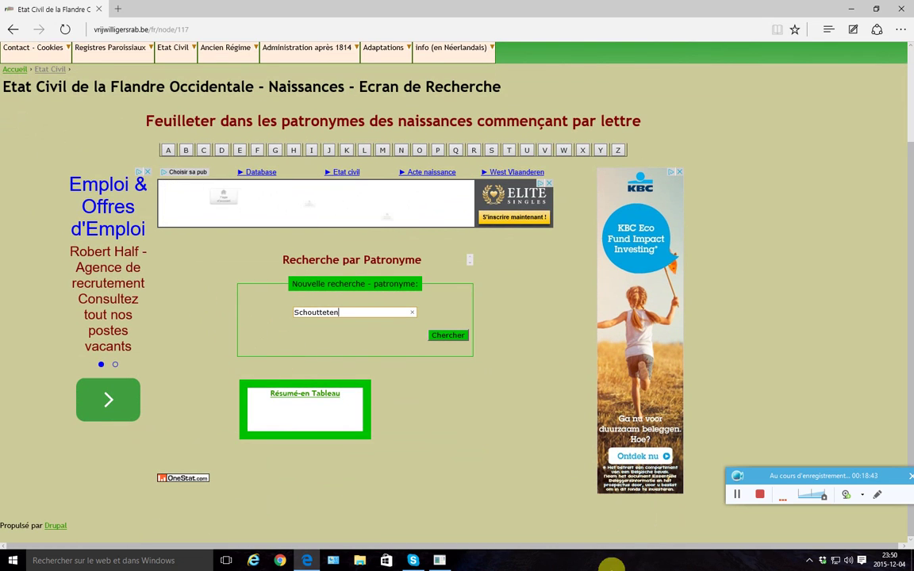
left_click(736, 494)
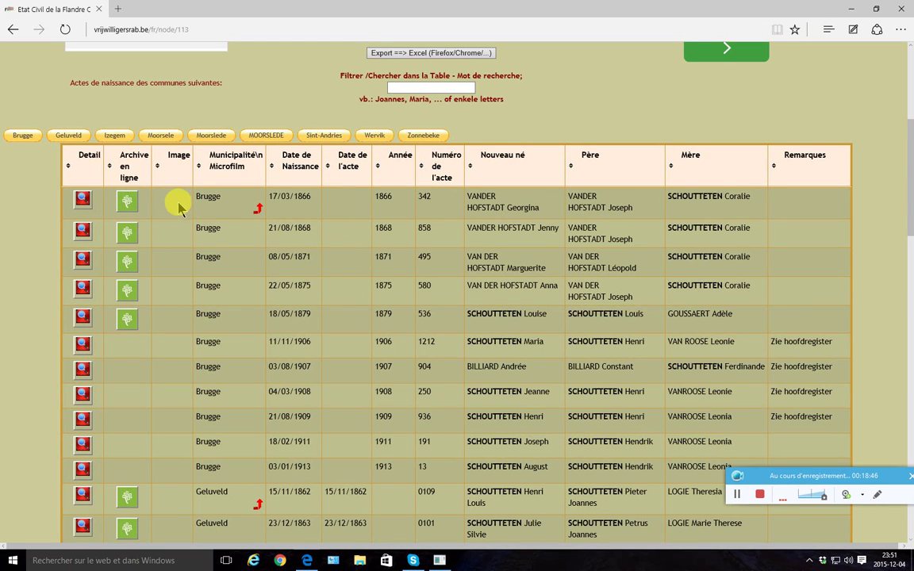
left_click(176, 199)
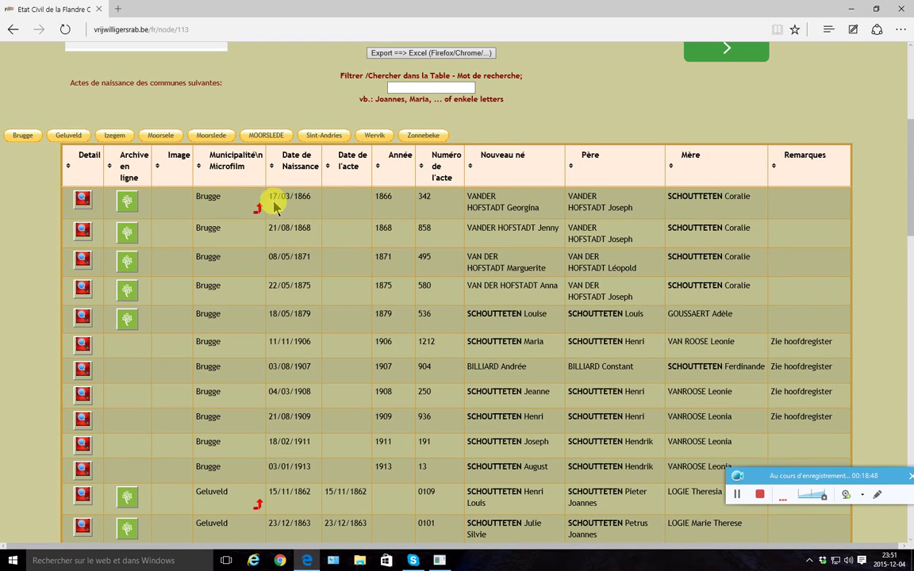
scroll(267, 199, "down", 1)
scroll(261, 183, "up", 3)
scroll(230, 308, "down", 3)
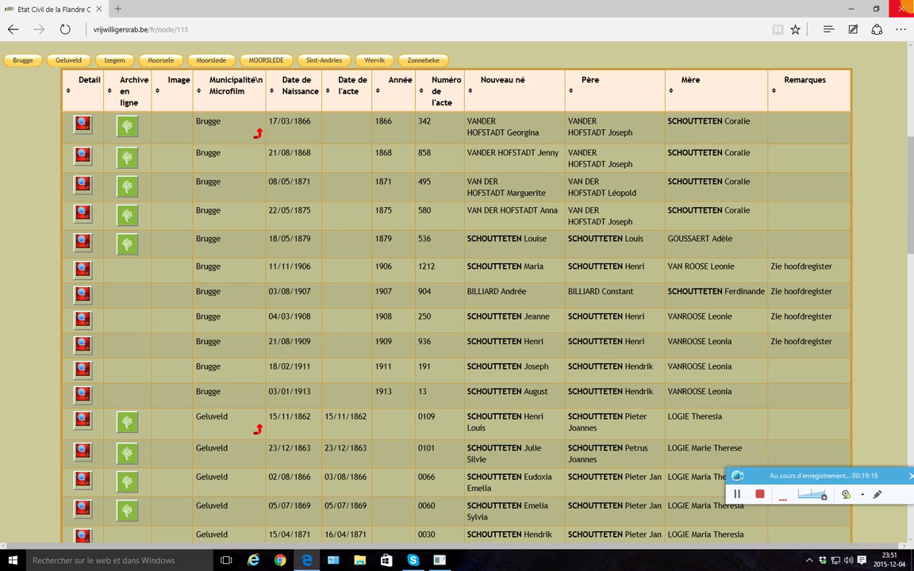
Close the browser, return to the Module 11 country list in Généator and open the France sites.
left_click(904, 10)
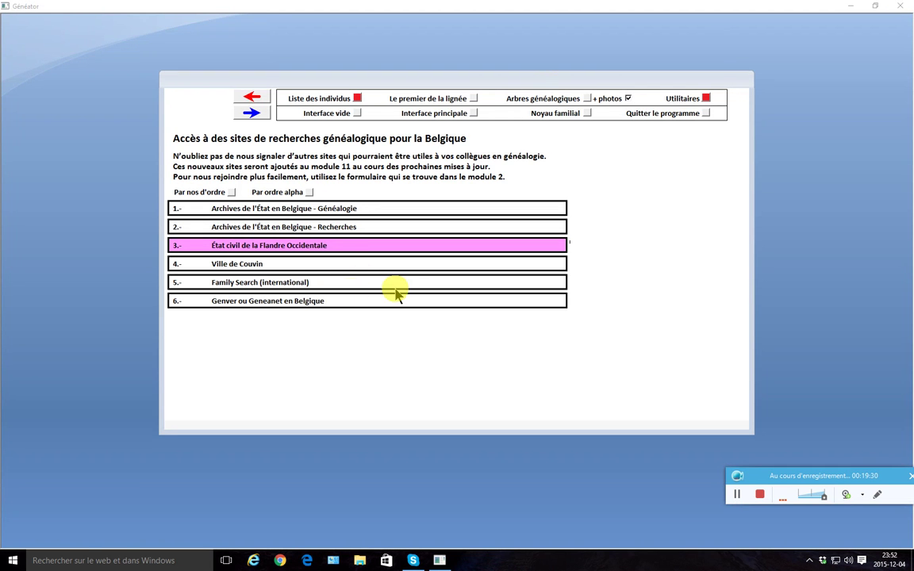
left_click(249, 97)
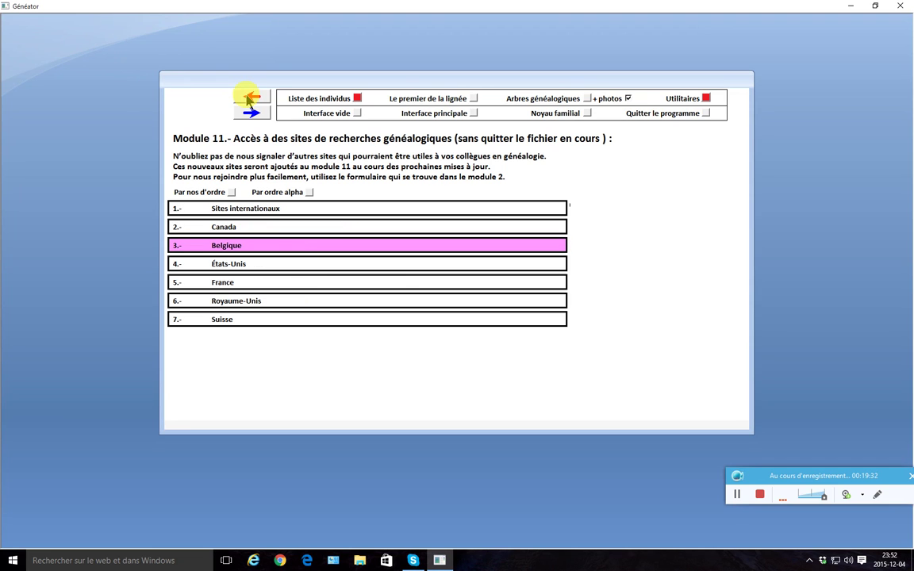
left_click(225, 283)
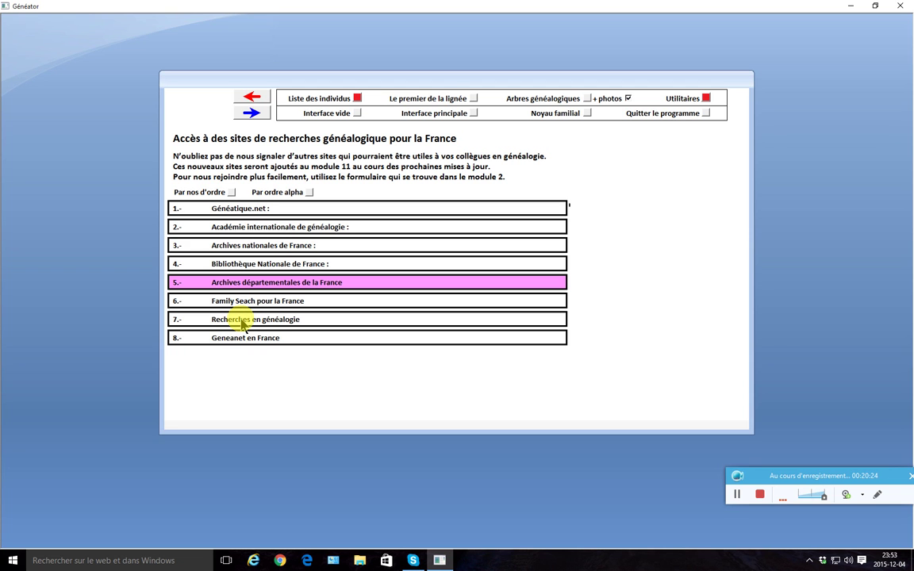
Open "Recherches en généalogie" from the France sites, search its family names for the surname and look through the name's page.
left_click(242, 321)
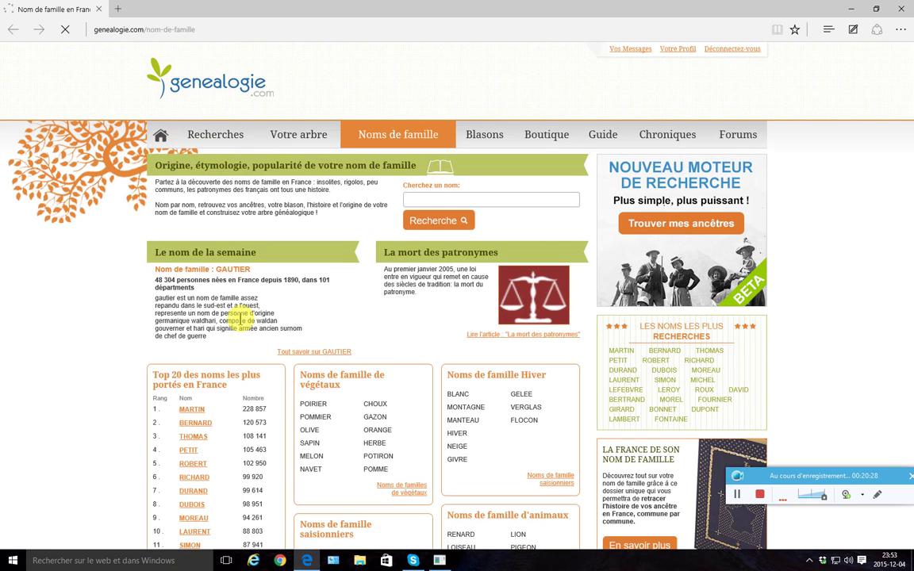
scroll(302, 336, "down", 3)
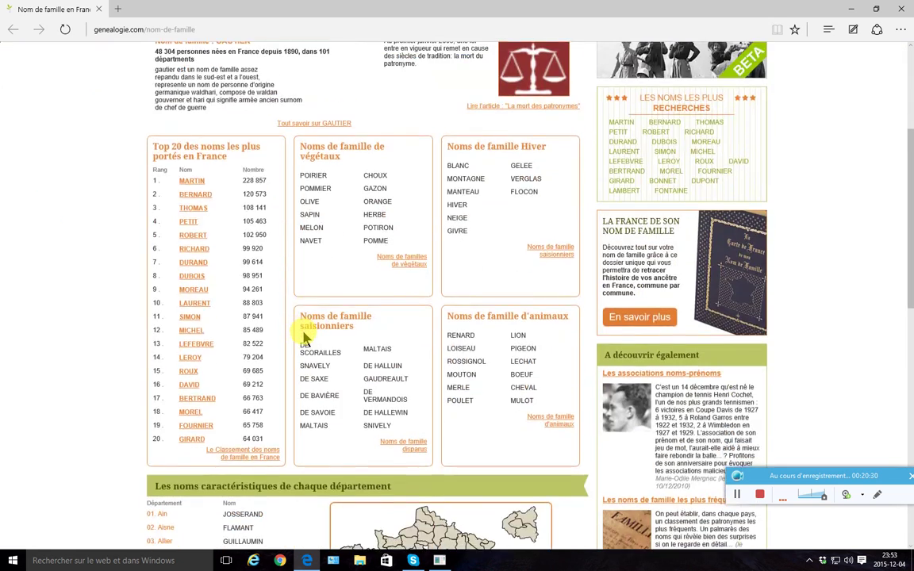
scroll(302, 336, "up", 3)
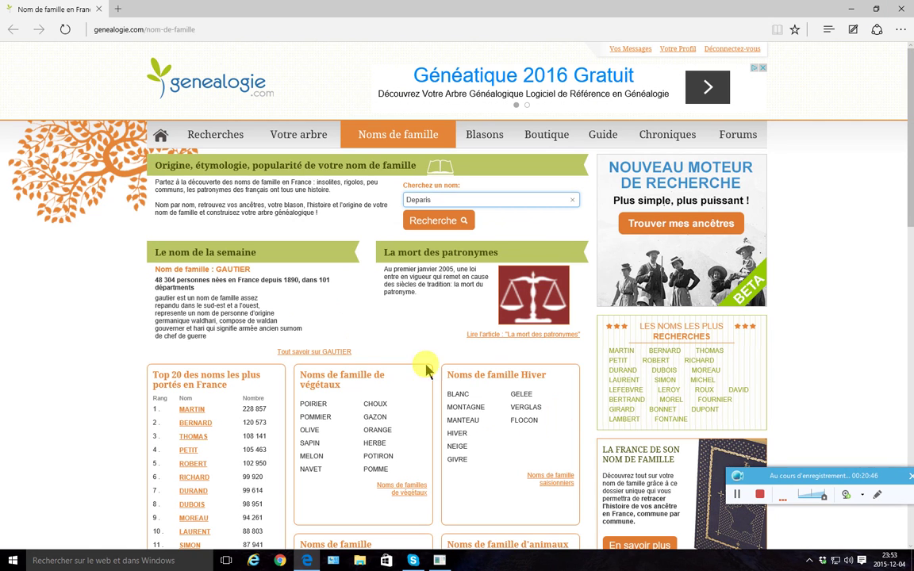
left_click(444, 223)
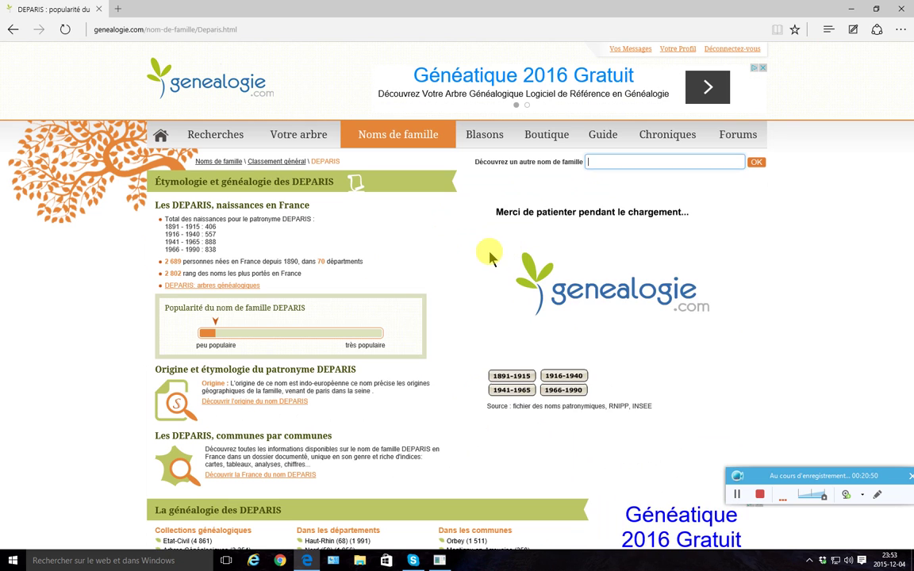
scroll(458, 278, "down", 3)
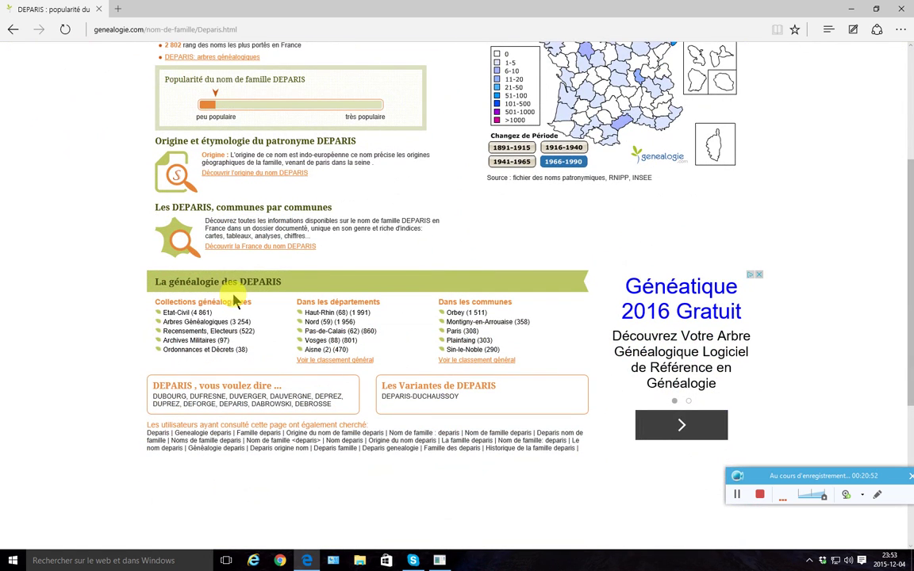
Open the surname's Etat-Civil records, switch to the new search engine's results and look through the list of individuals.
left_click(184, 315)
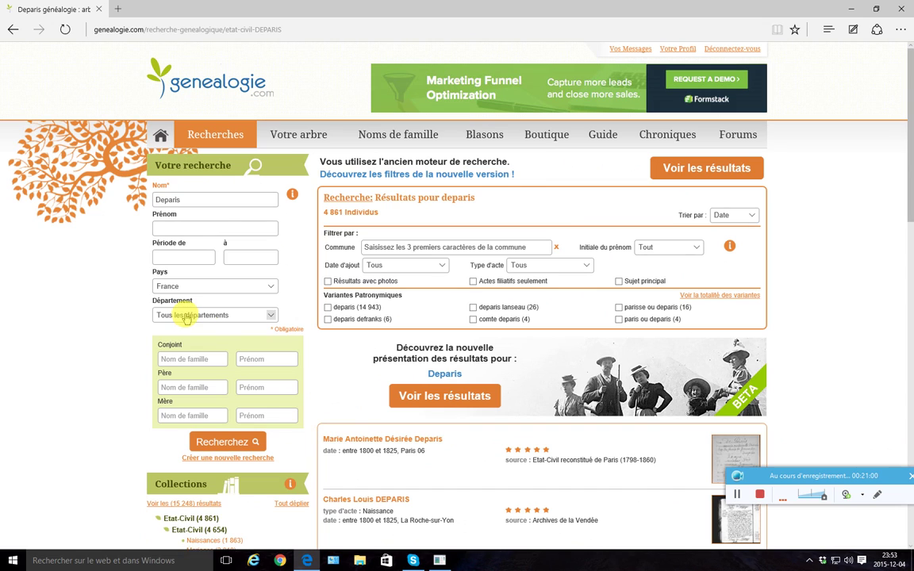
left_click(692, 174)
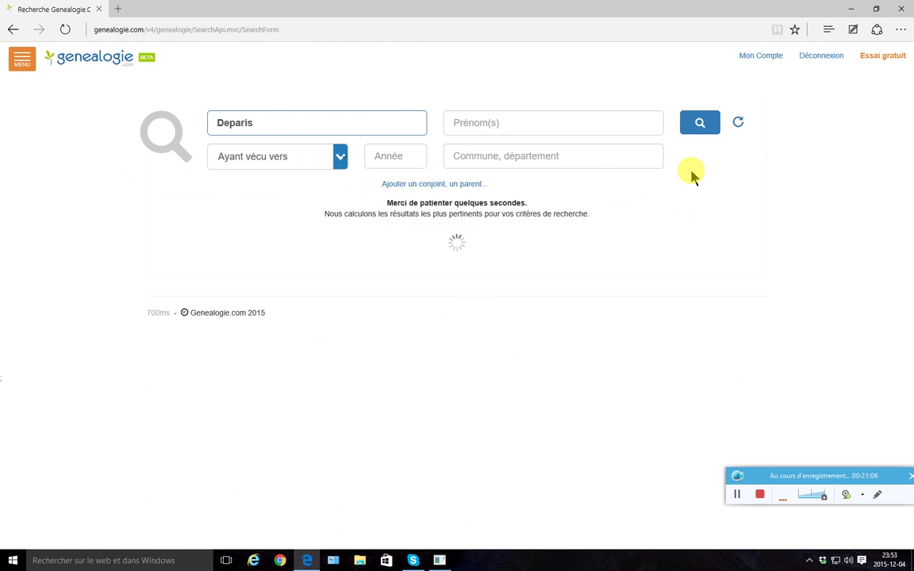
scroll(206, 440, "down", 3)
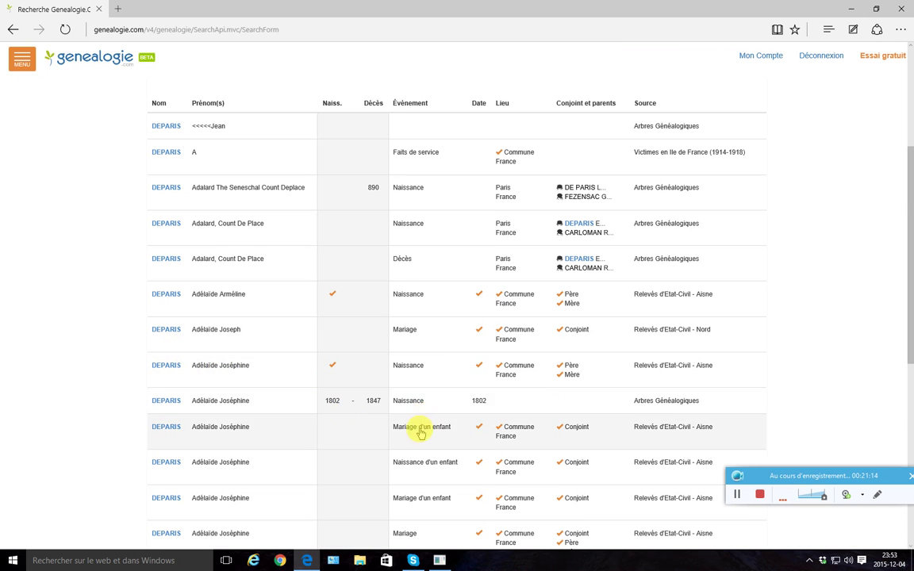
scroll(333, 405, "down", 5)
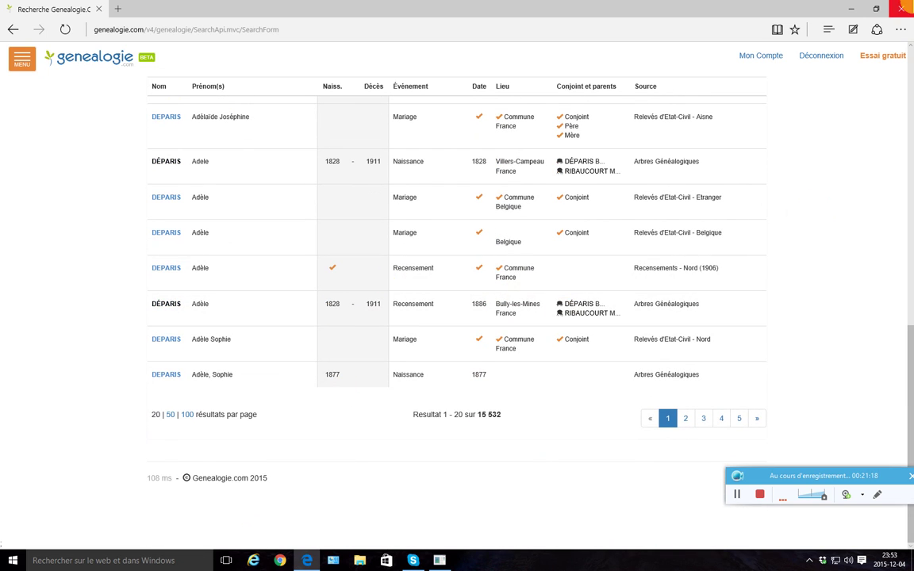
Close the browser, return to Généator, open "Archives départementales de la France" and open the Pas-de-Calais archives, number 62.
left_click(901, 10)
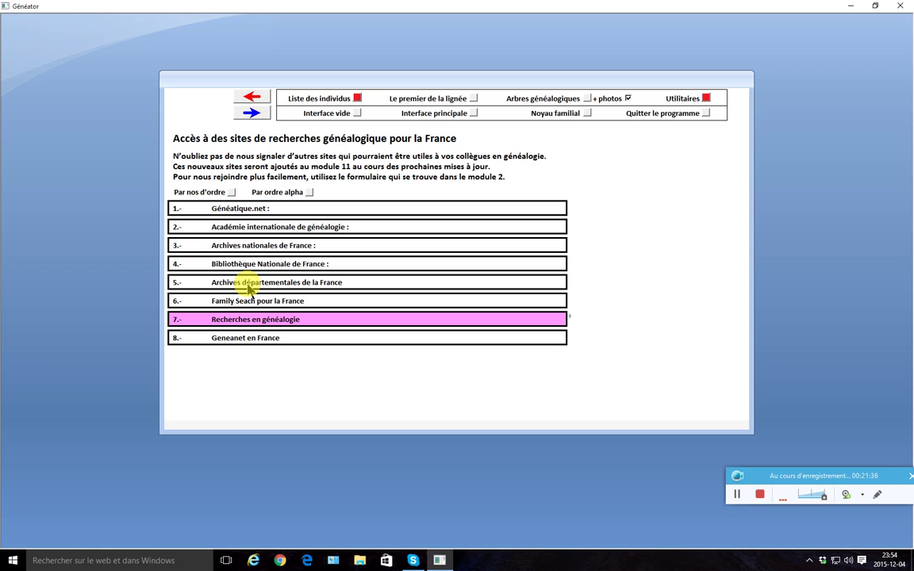
left_click(252, 289)
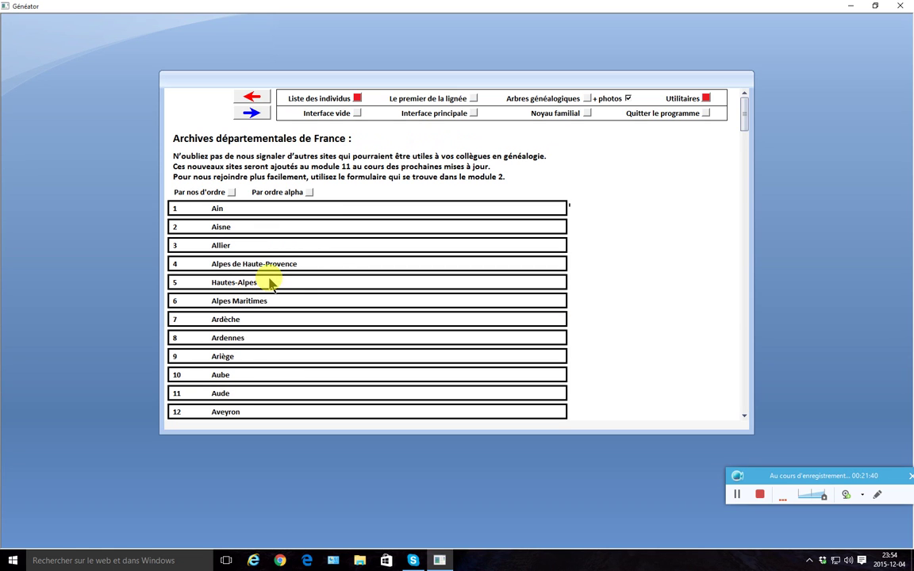
scroll(262, 286, "down", 3)
scroll(270, 284, "down", 5)
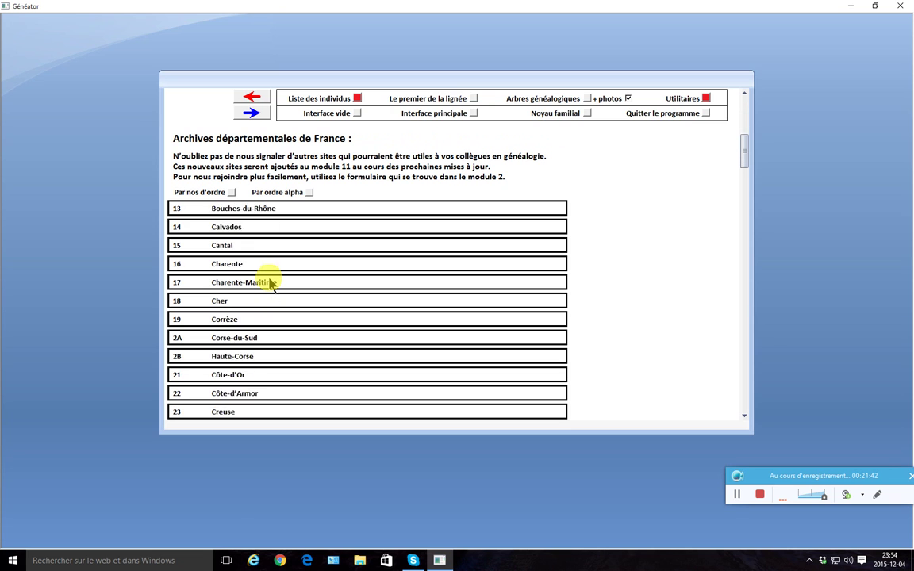
scroll(269, 284, "down", 3)
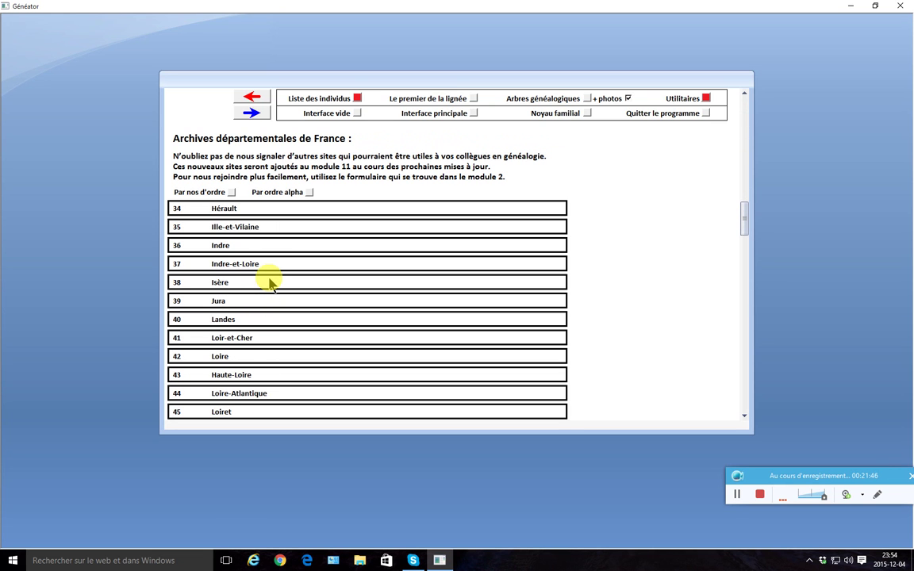
scroll(270, 284, "down", 3)
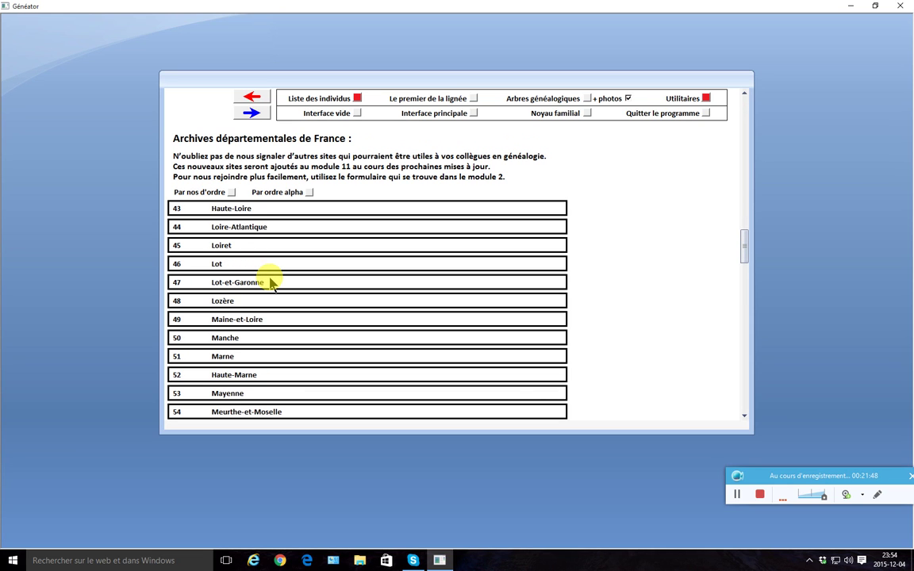
scroll(270, 284, "down", 3)
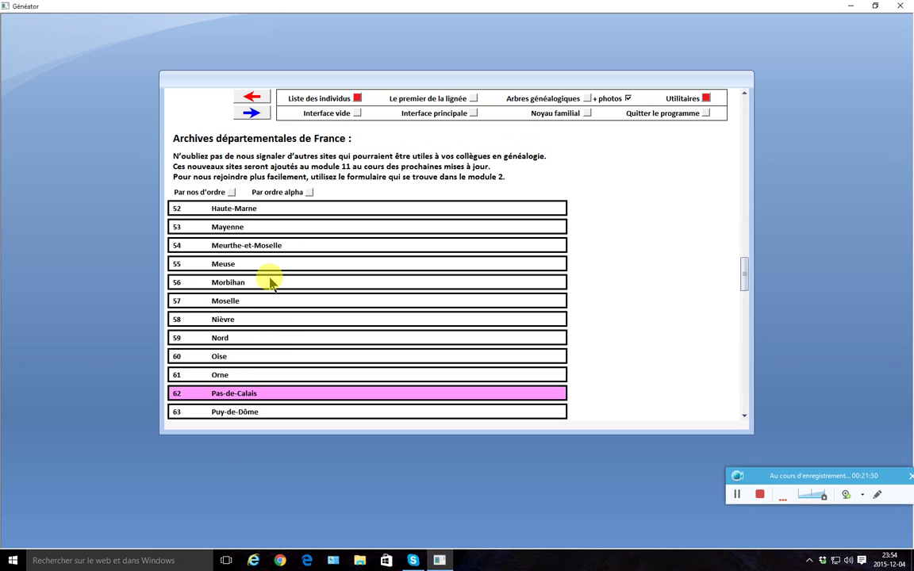
scroll(270, 284, "down", 1)
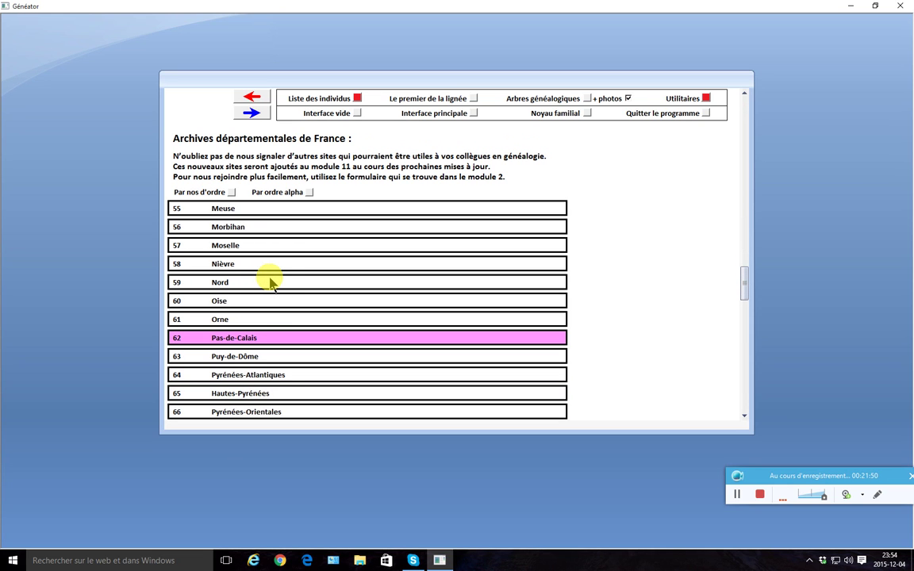
left_click(246, 340)
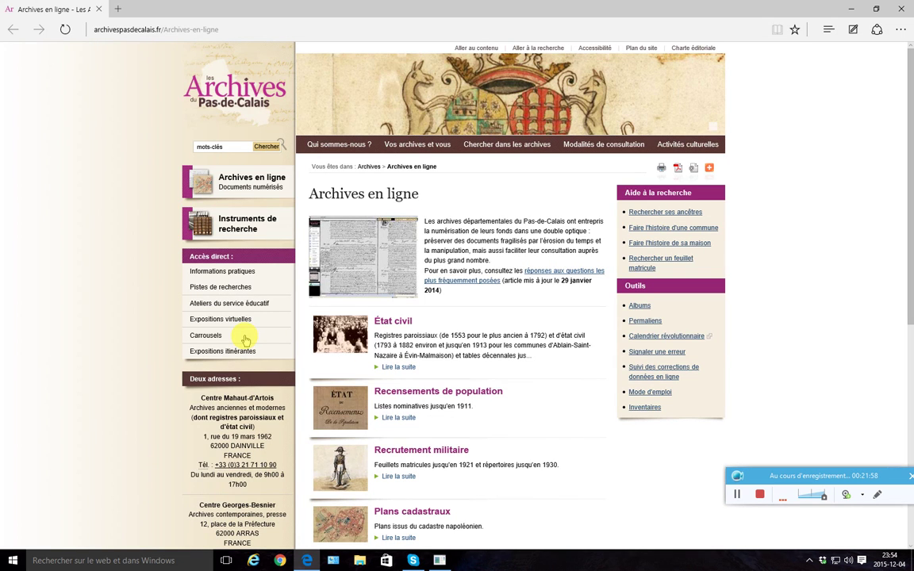
Open the "Tables décennales" search form in the État civil section of the online archives.
scroll(246, 339, "down", 3)
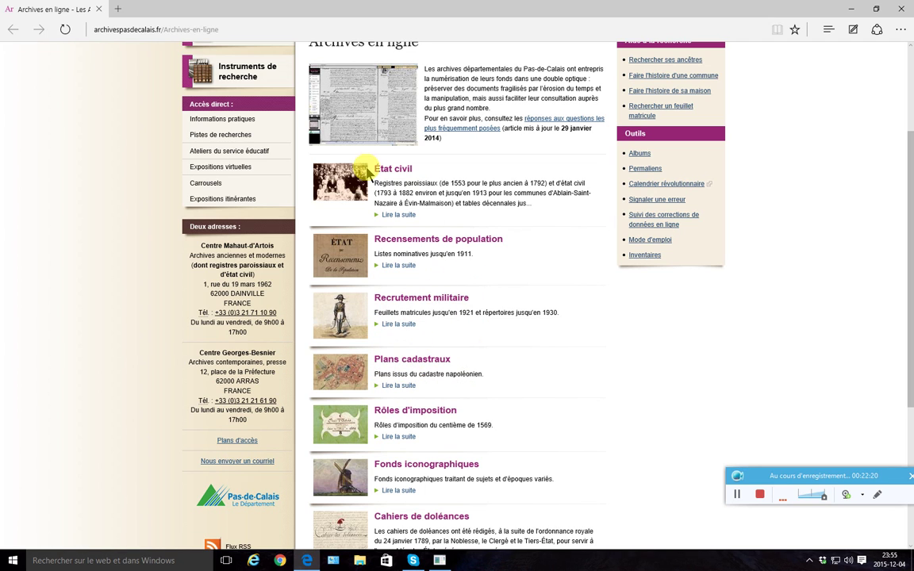
left_click(393, 170)
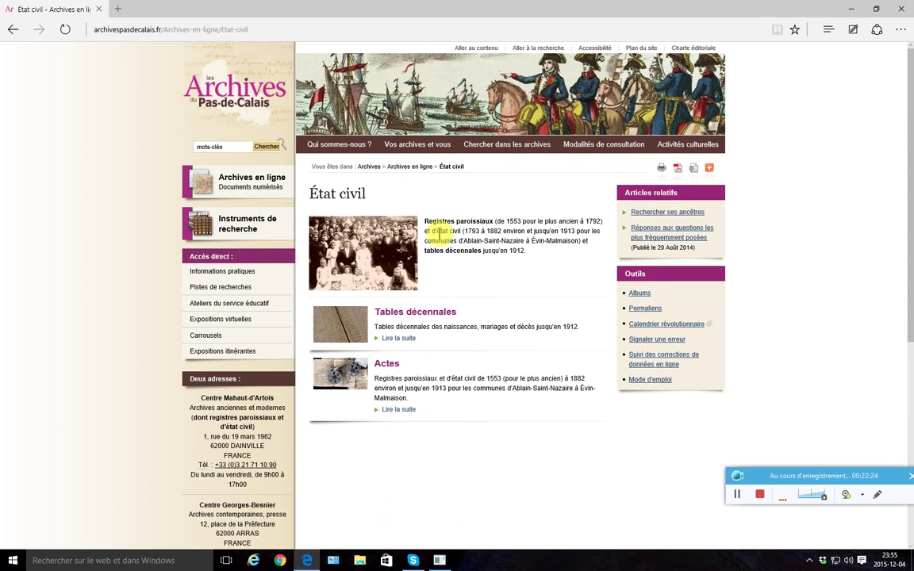
left_click(425, 319)
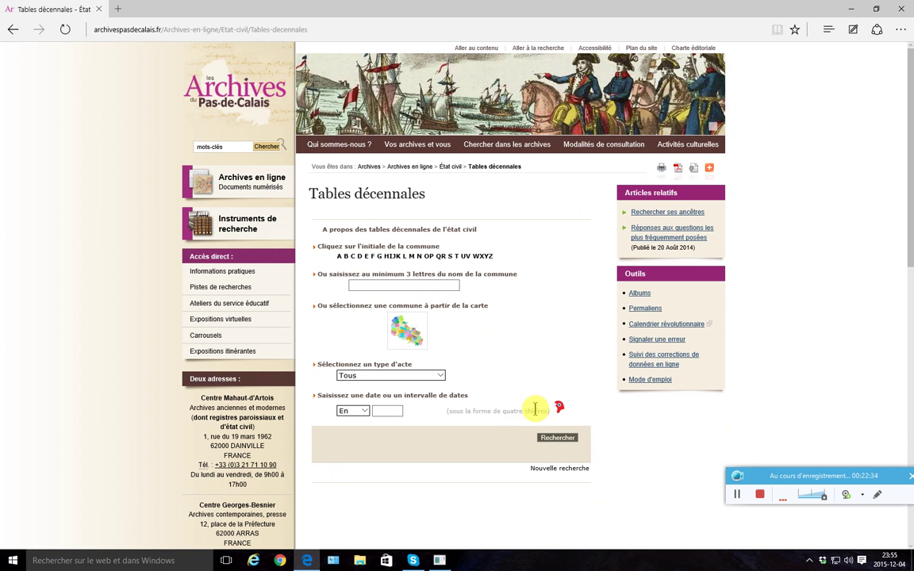
Search the ten-year tables for the commune Saulchoy (62), with all record types.
left_click(403, 287)
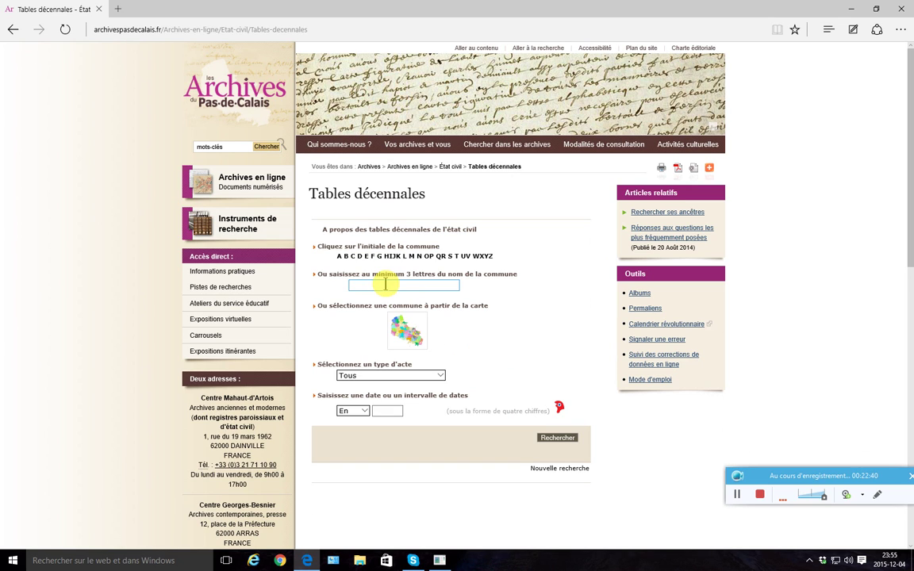
left_click(385, 283)
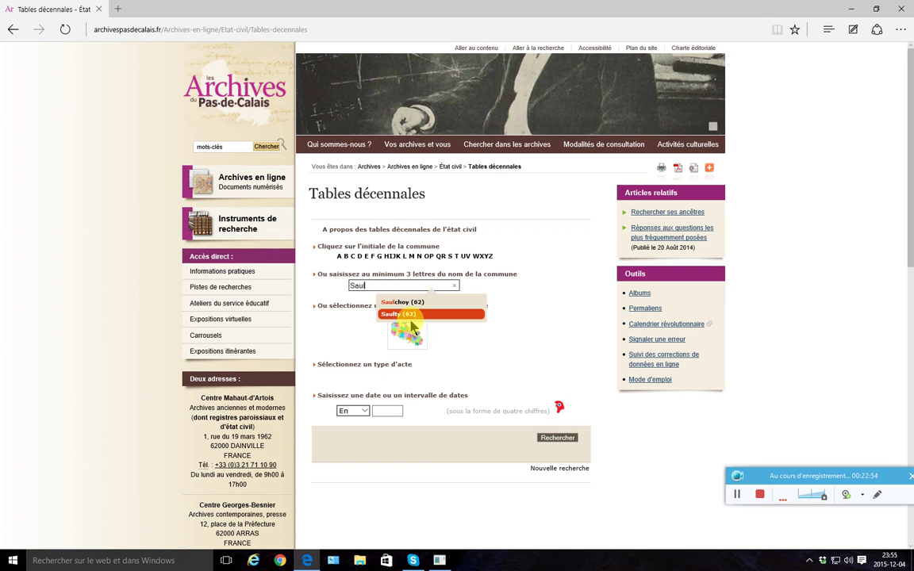
left_click(393, 305)
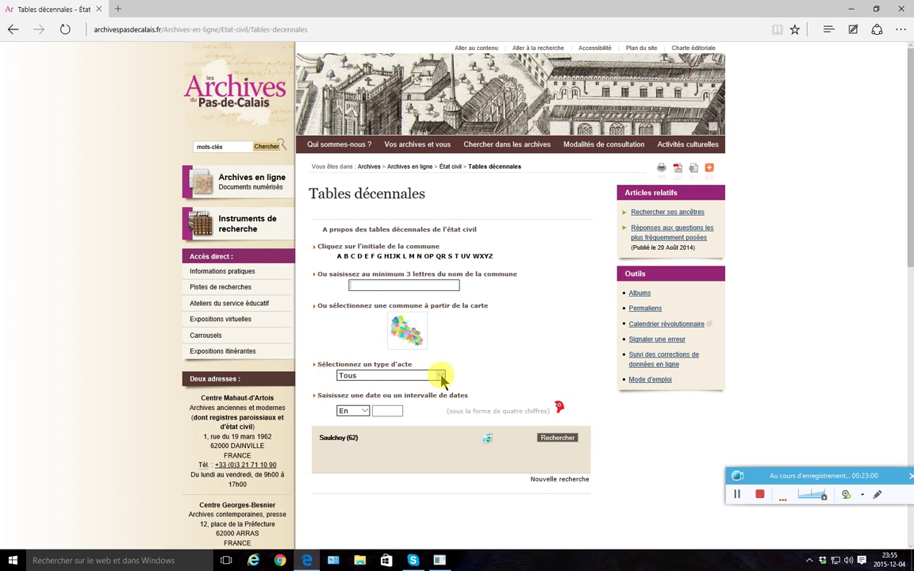
left_click(558, 439)
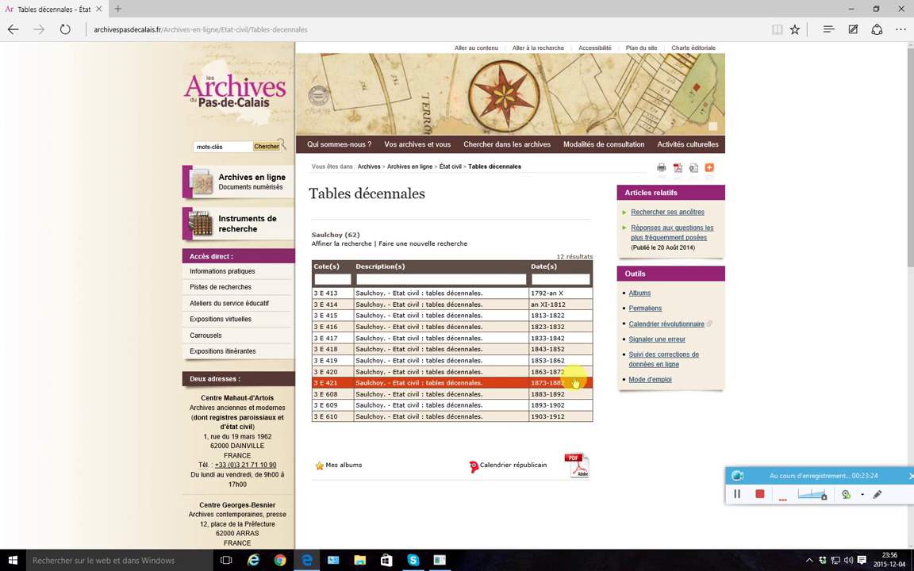
Open the Saulchoy 1873-1882 table, cote 3 E 421, and enlarge the viewer window to full screen.
left_click(512, 384)
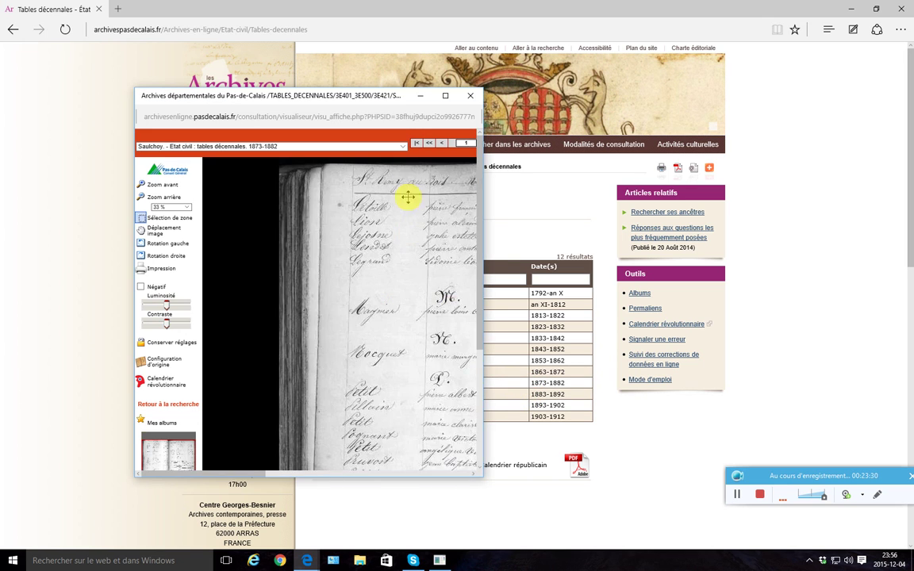
left_click(446, 96)
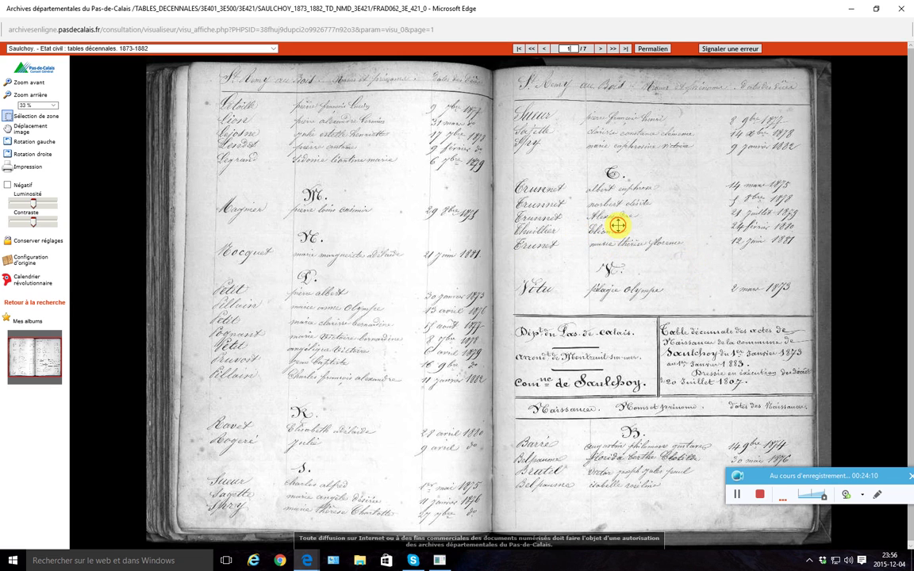
left_click_drag(617, 226, 652, 222)
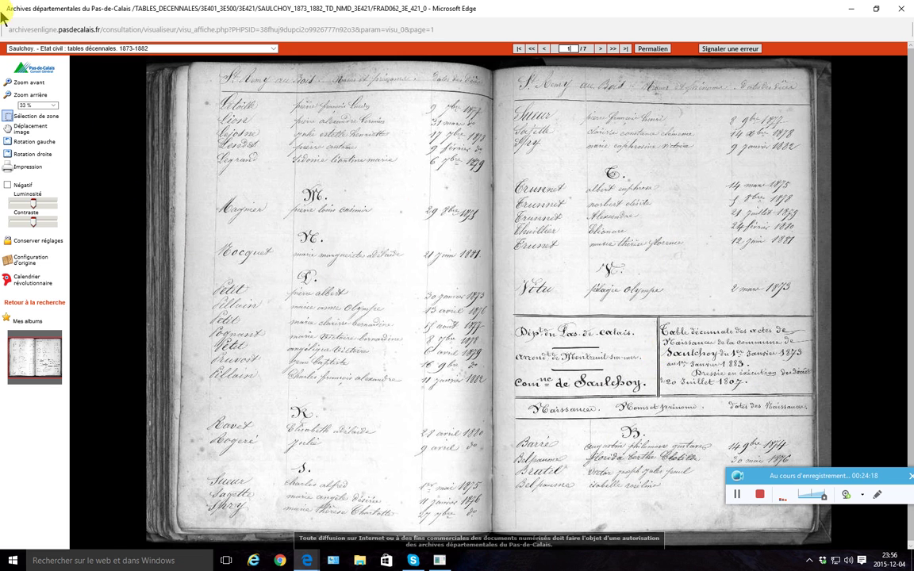
Magnify page 1 of the register to 48 % and bring the Saulchoy births heading and B entries into view.
left_click(35, 84)
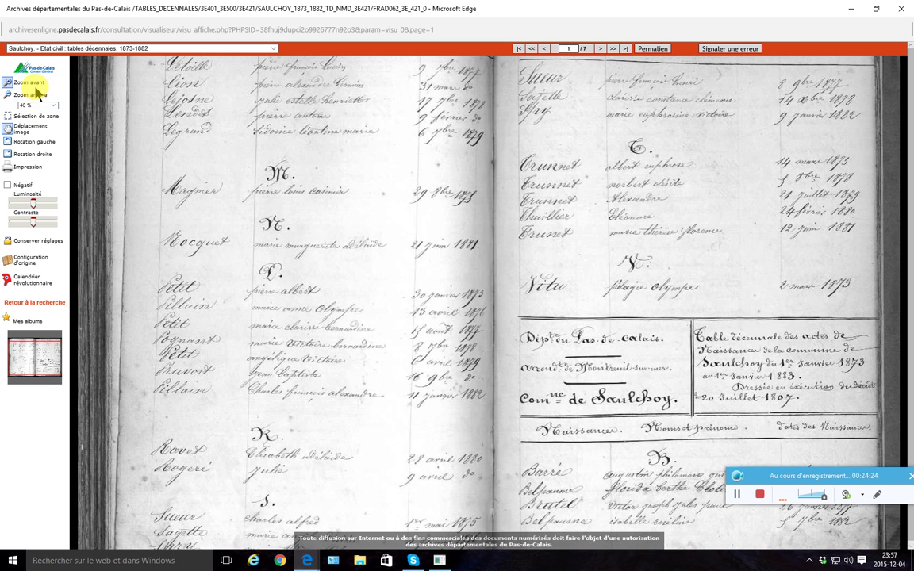
left_click(35, 84)
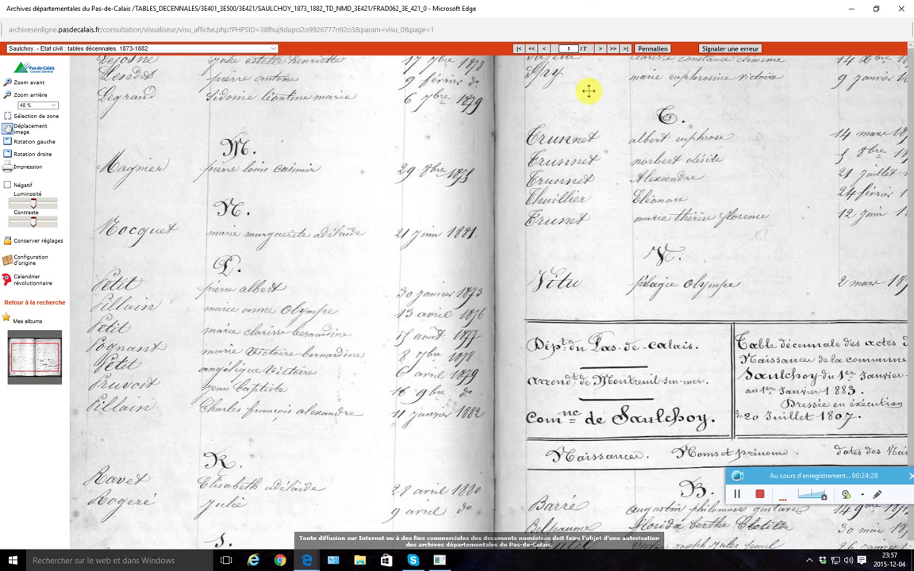
left_click_drag(588, 91, 461, 68)
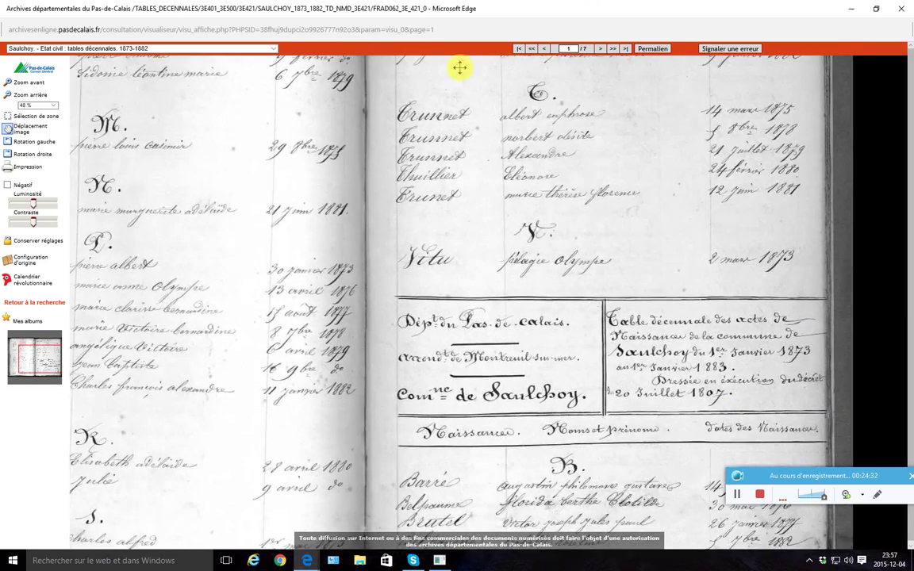
left_click_drag(504, 245, 438, 92)
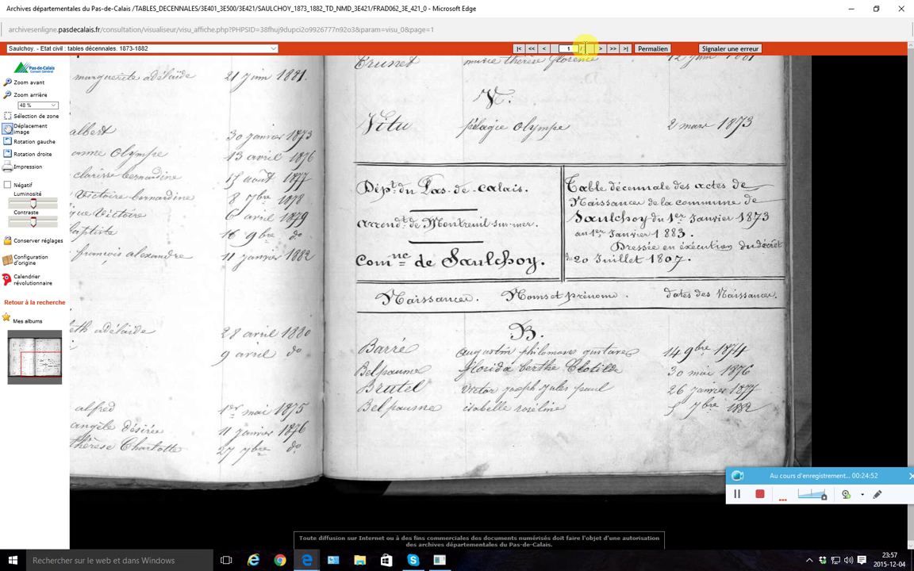
Go to page 2 of the register, magnify it to 48 % and examine the births listed under D.
left_click(601, 49)
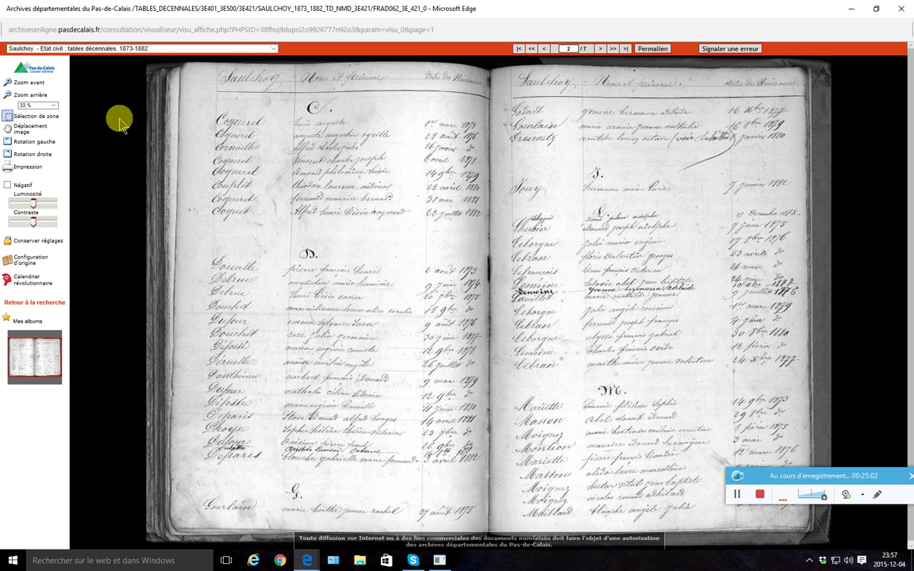
left_click(35, 83)
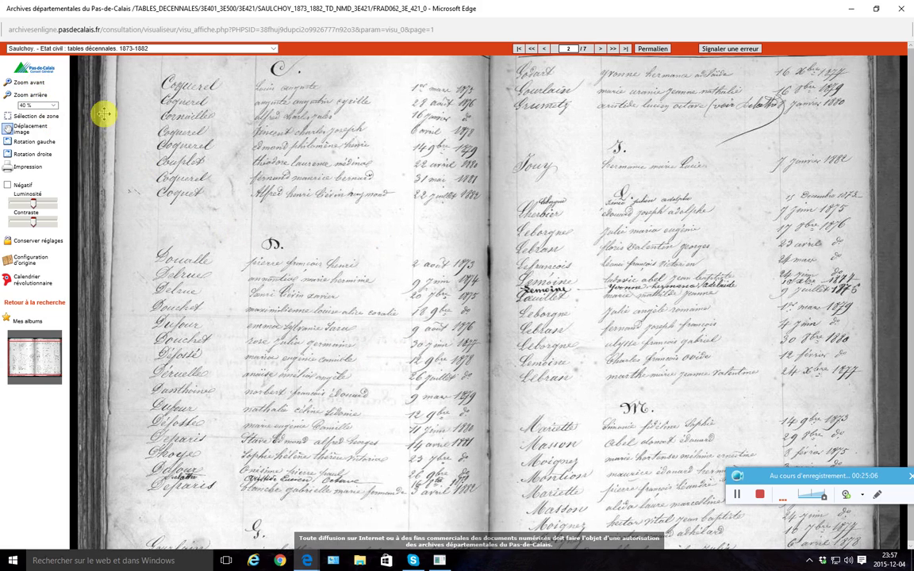
left_click(31, 84)
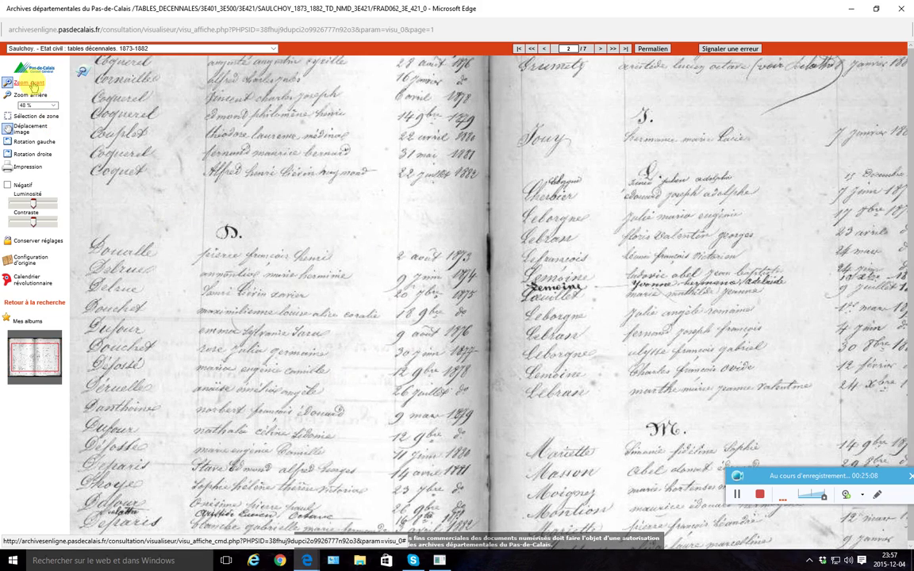
left_click_drag(336, 271, 376, 193)
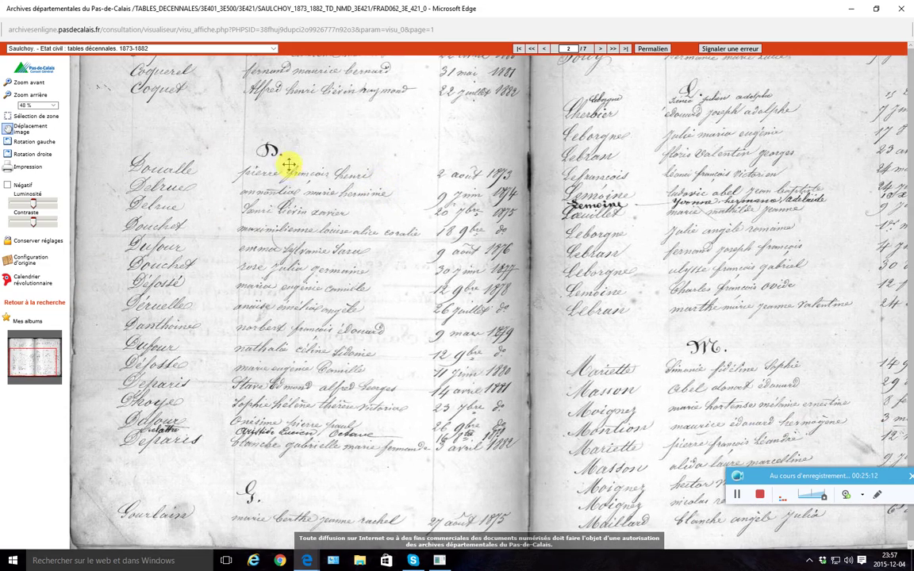
Examine the remaining D, G and M births on page 2, and close the register viewer and the Pas-de-Calais archives site.
left_click_drag(217, 216, 214, 149)
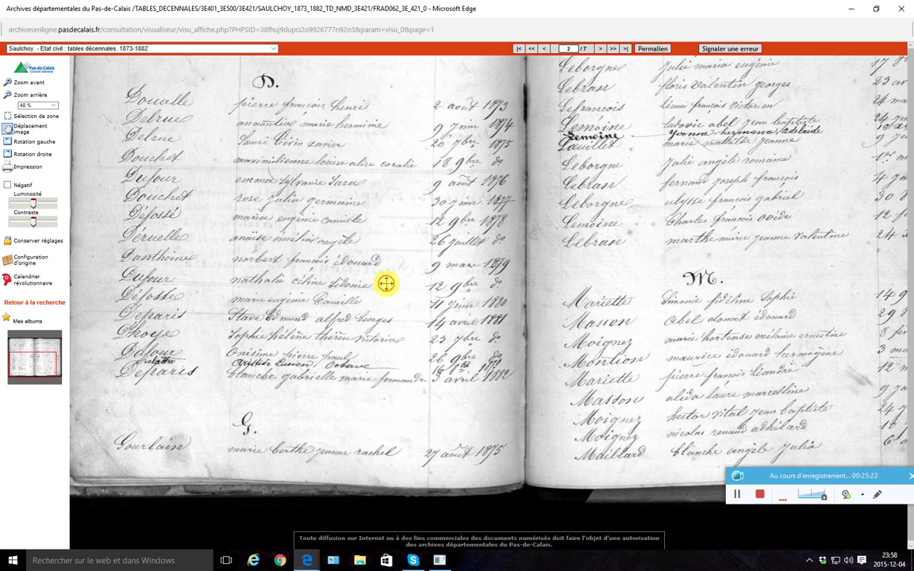
left_click_drag(385, 283, 383, 257)
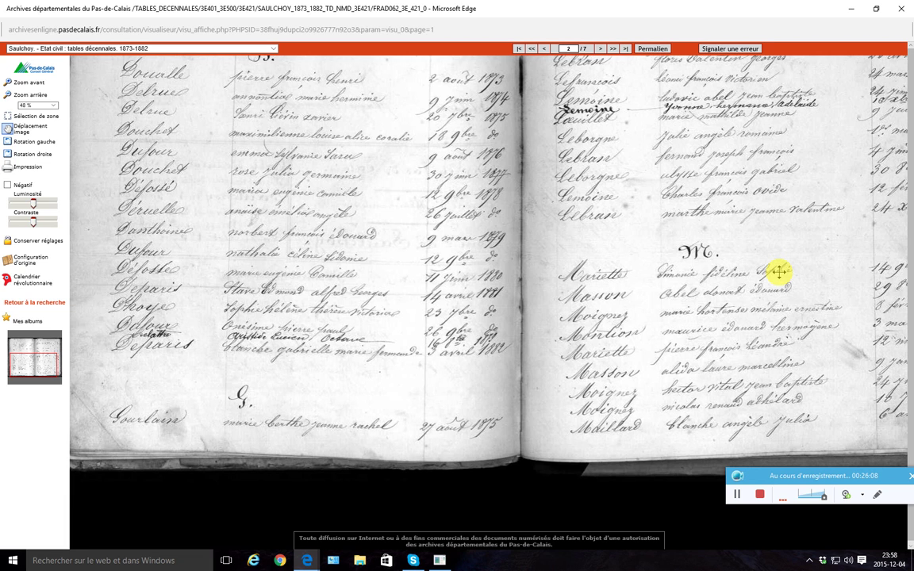
left_click(899, 10)
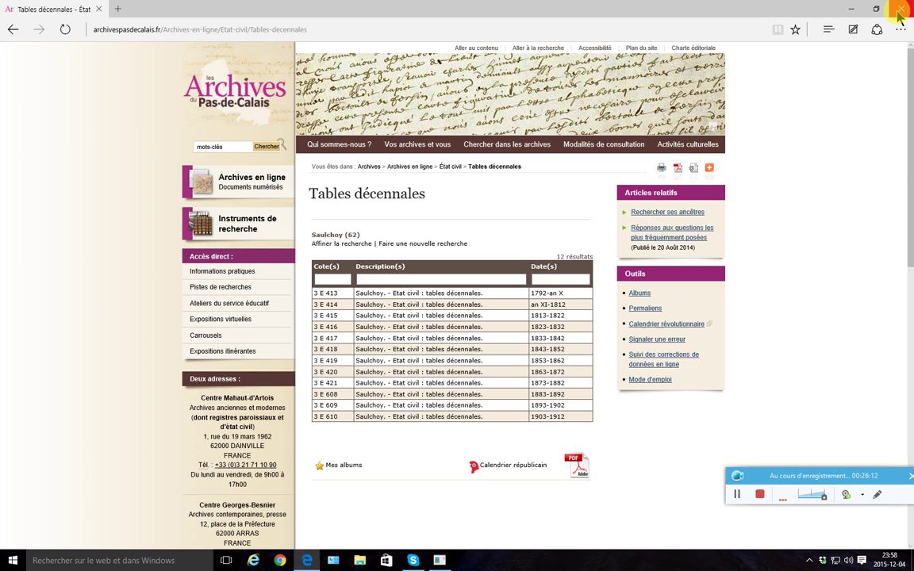
left_click(899, 11)
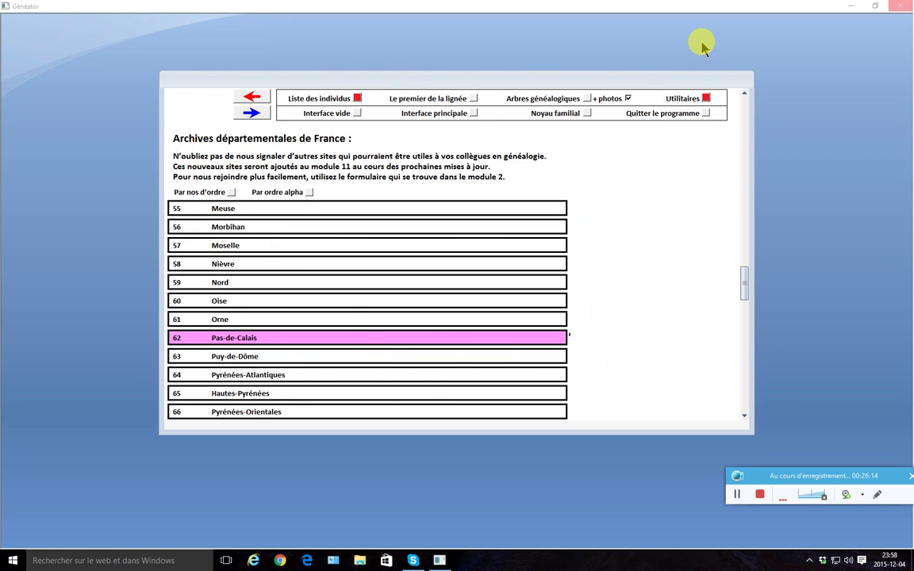
Go back from the French departmental archives list through the France and Module 11 lists to the Utilitaires page.
left_click(253, 100)
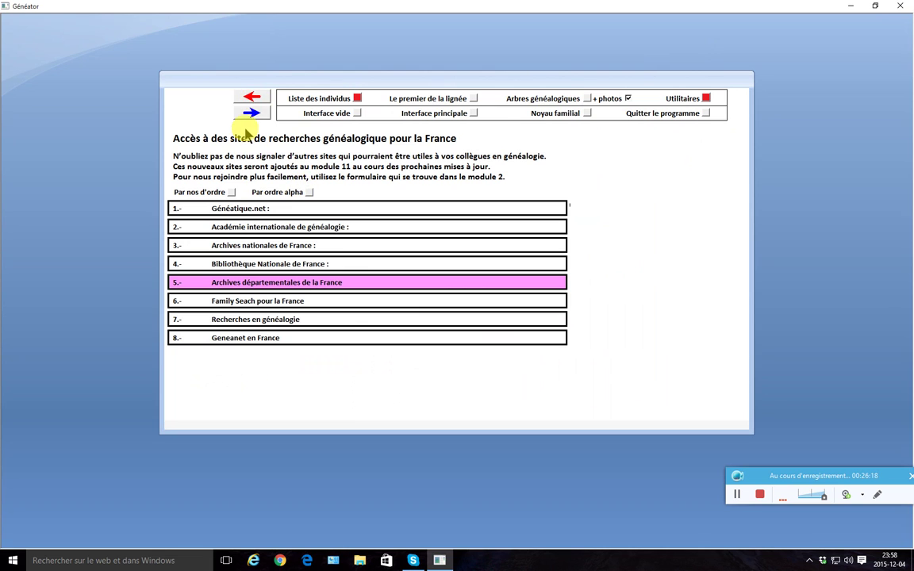
left_click(252, 100)
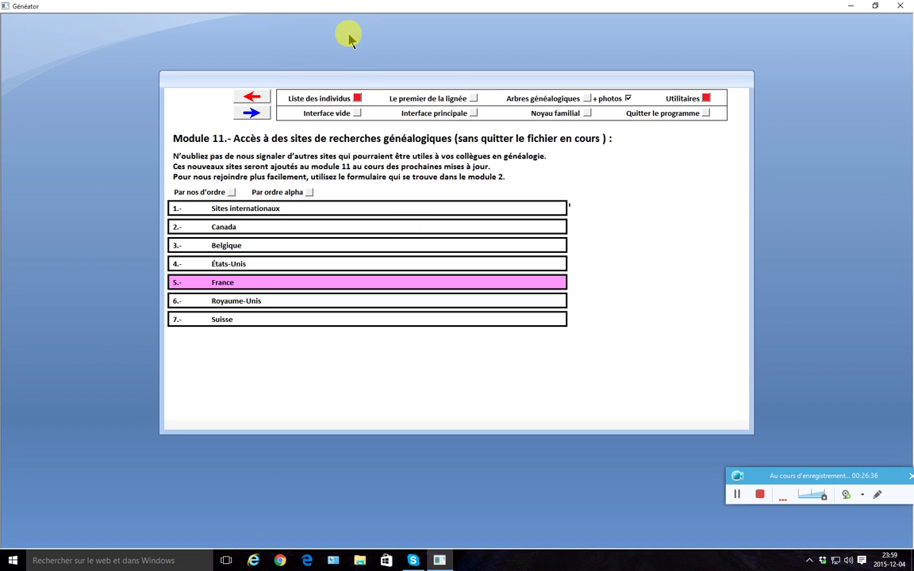
left_click(250, 97)
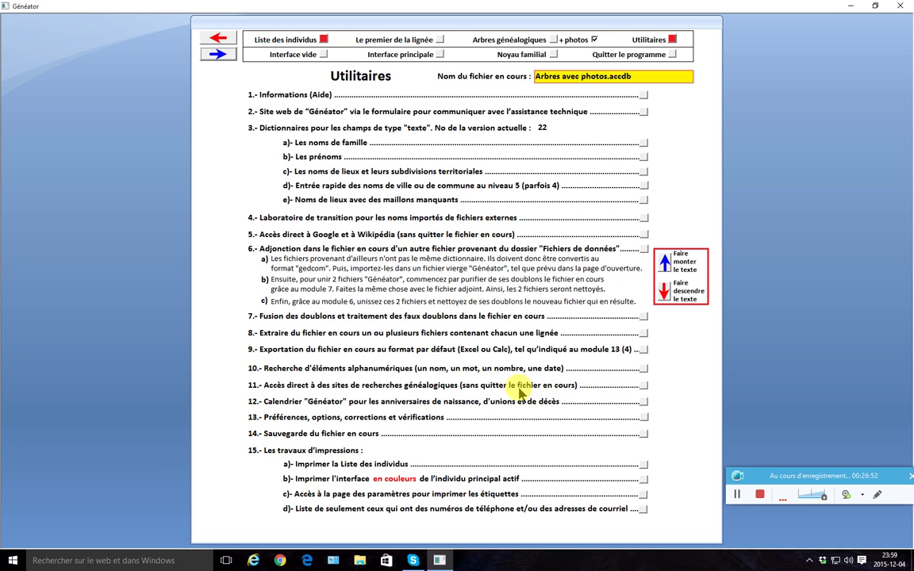
Review the Module 11 note on reporting other sites, and open the Généator contact form through Module 2.
left_click(644, 386)
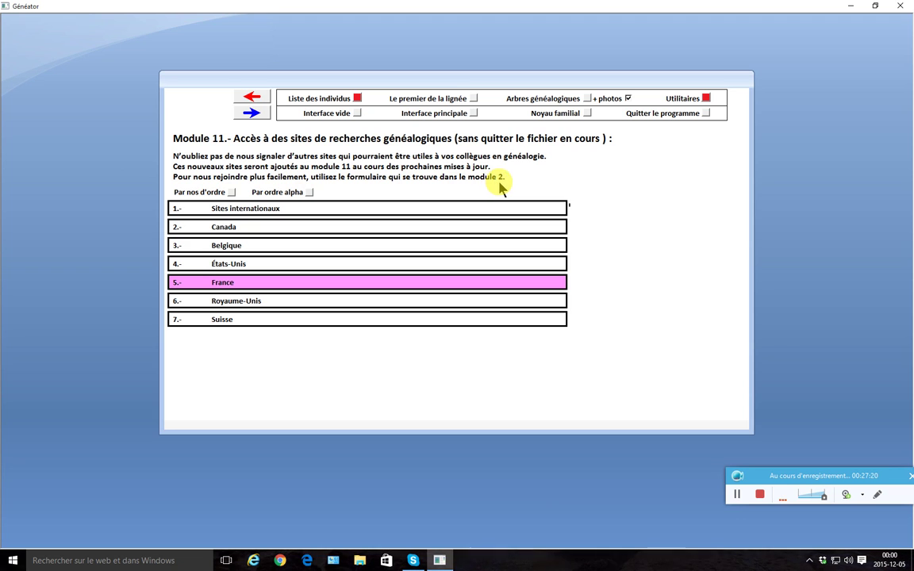
left_click(253, 99)
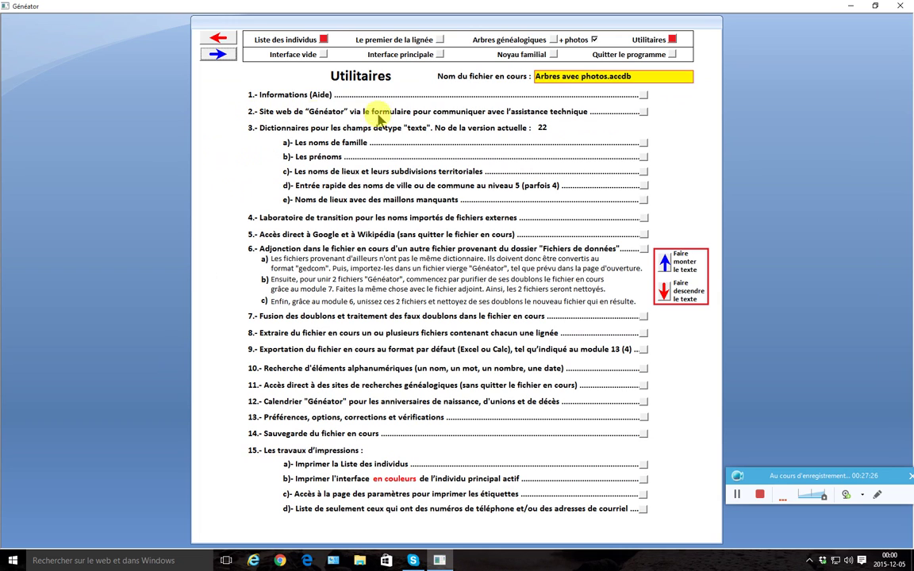
left_click(643, 113)
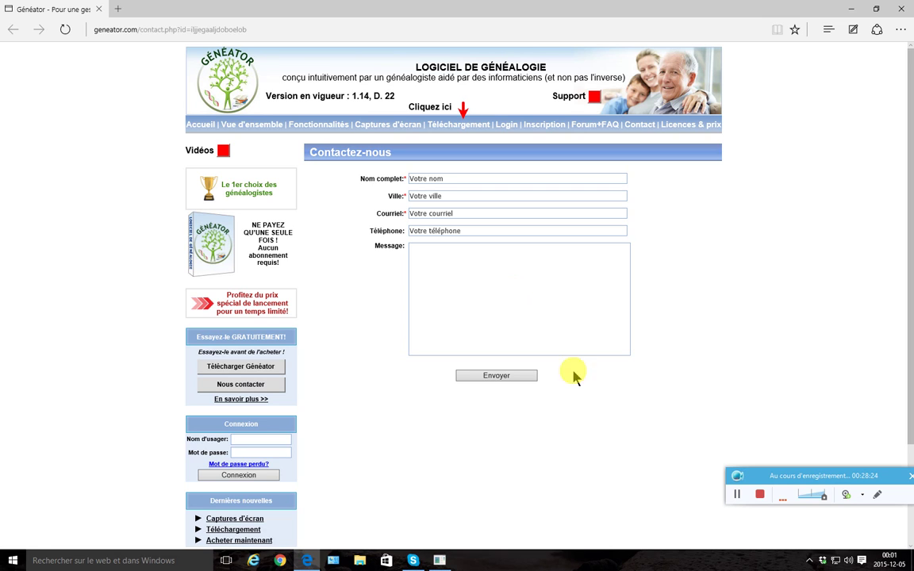
left_click(760, 495)
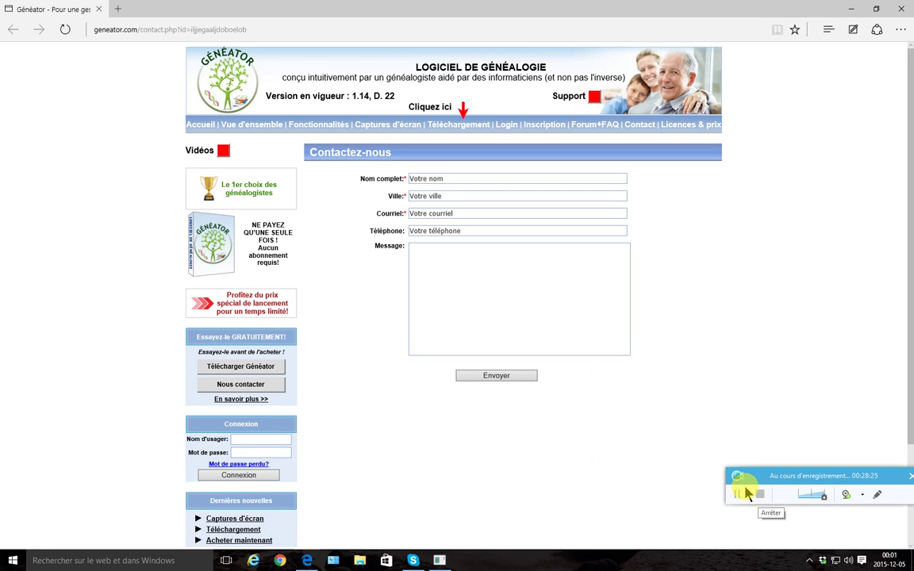